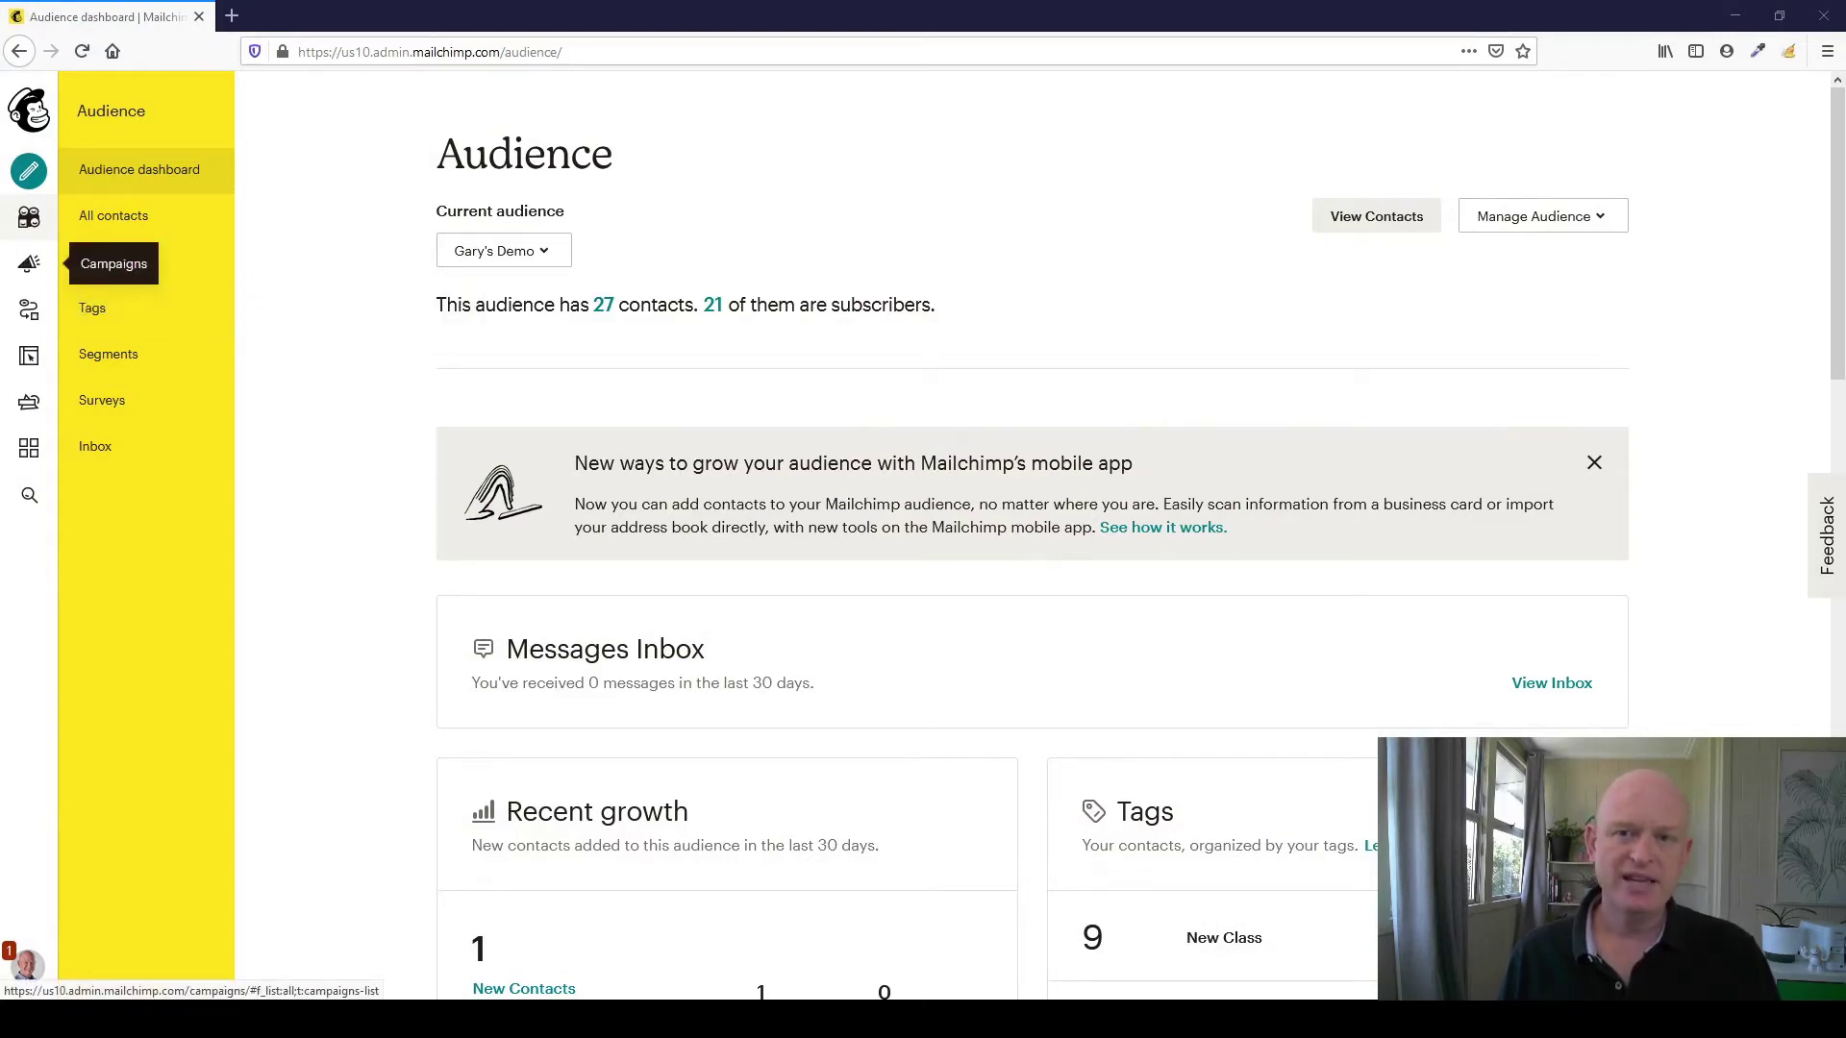
# - Open Email templates from the Campaigns section to see saved templates
pyautogui.click(28, 263)
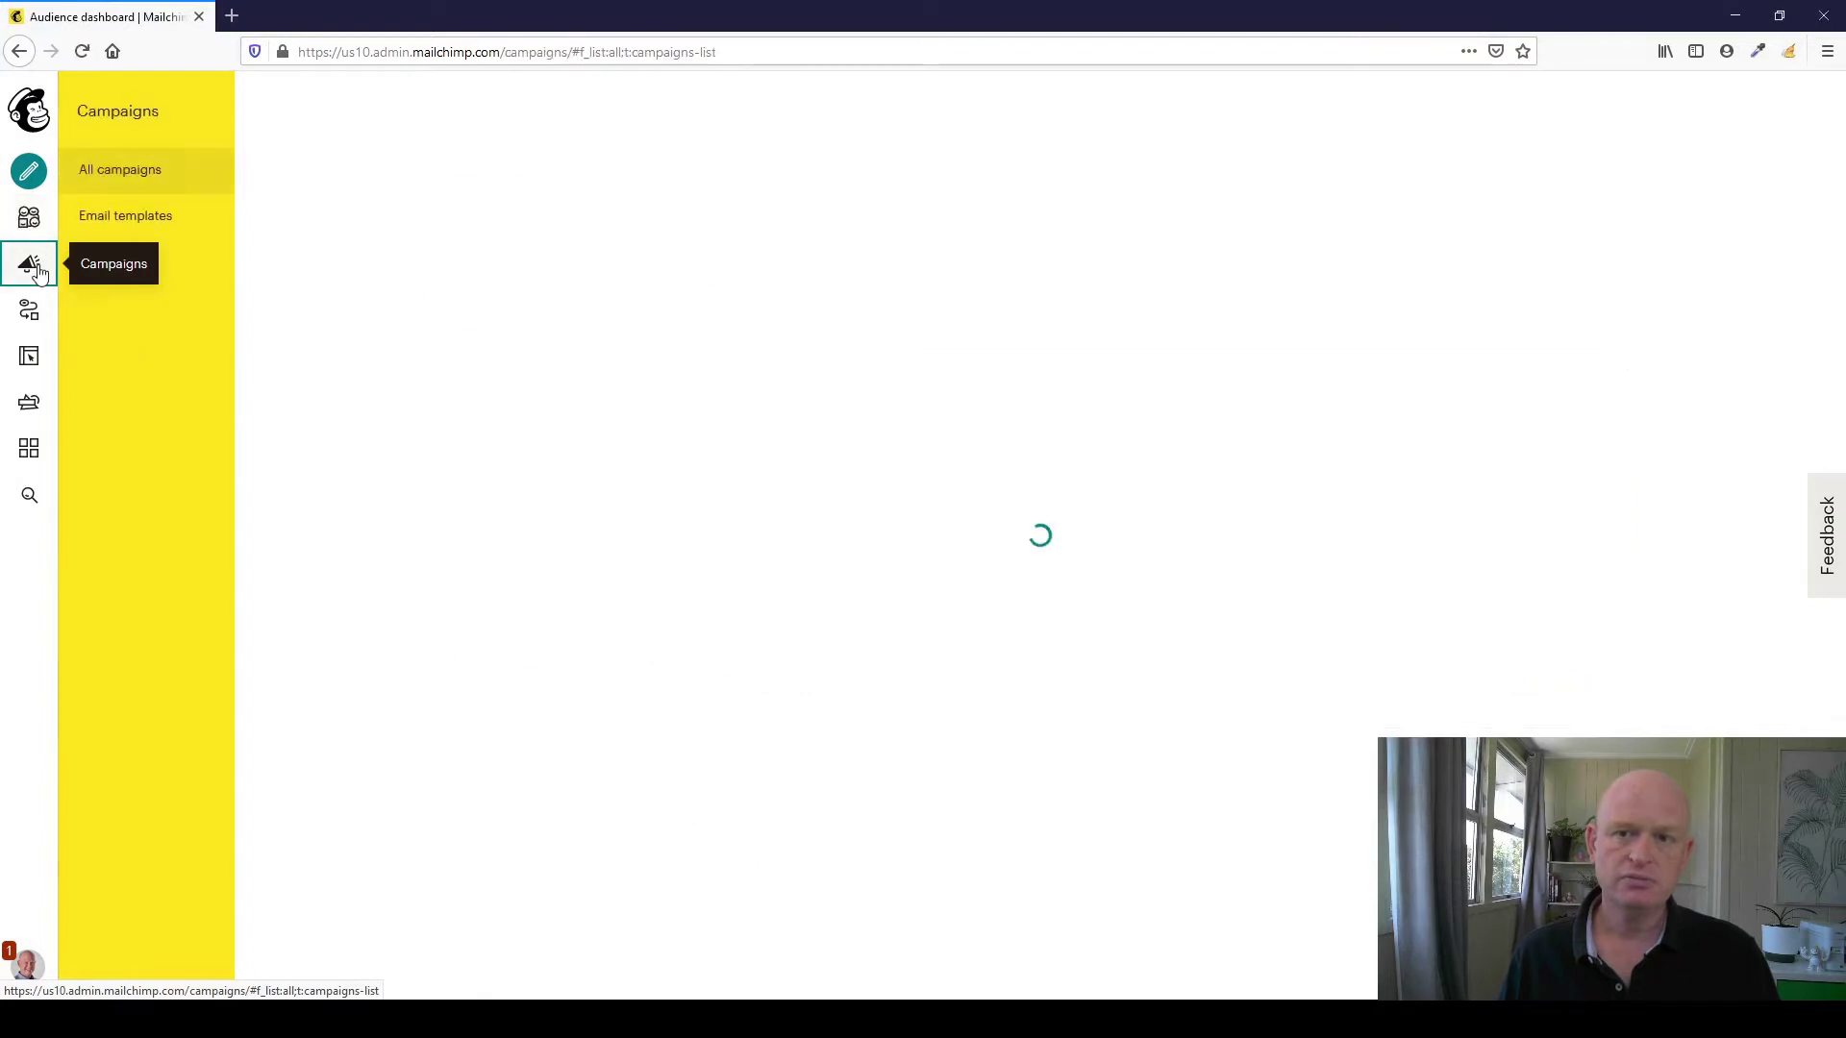
pyautogui.click(160, 225)
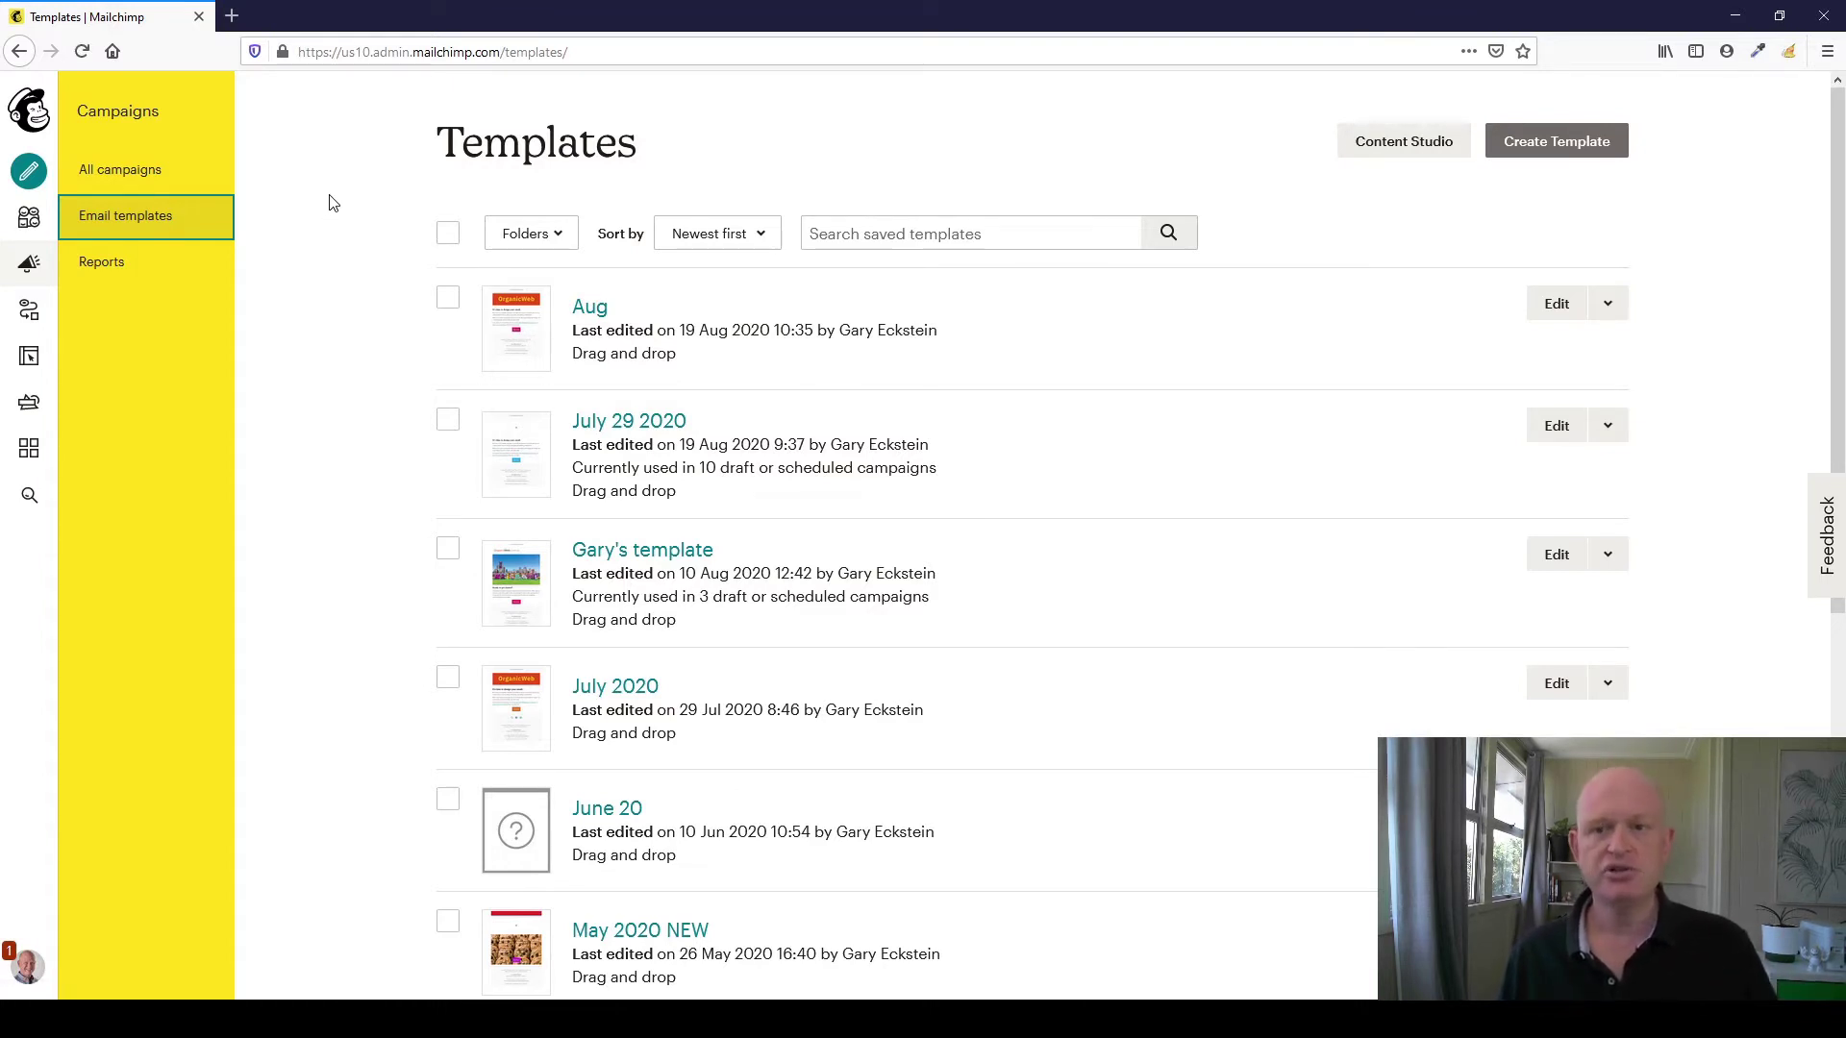
# - Create a new template using the Basic 1 Column layout
pyautogui.click(1591, 142)
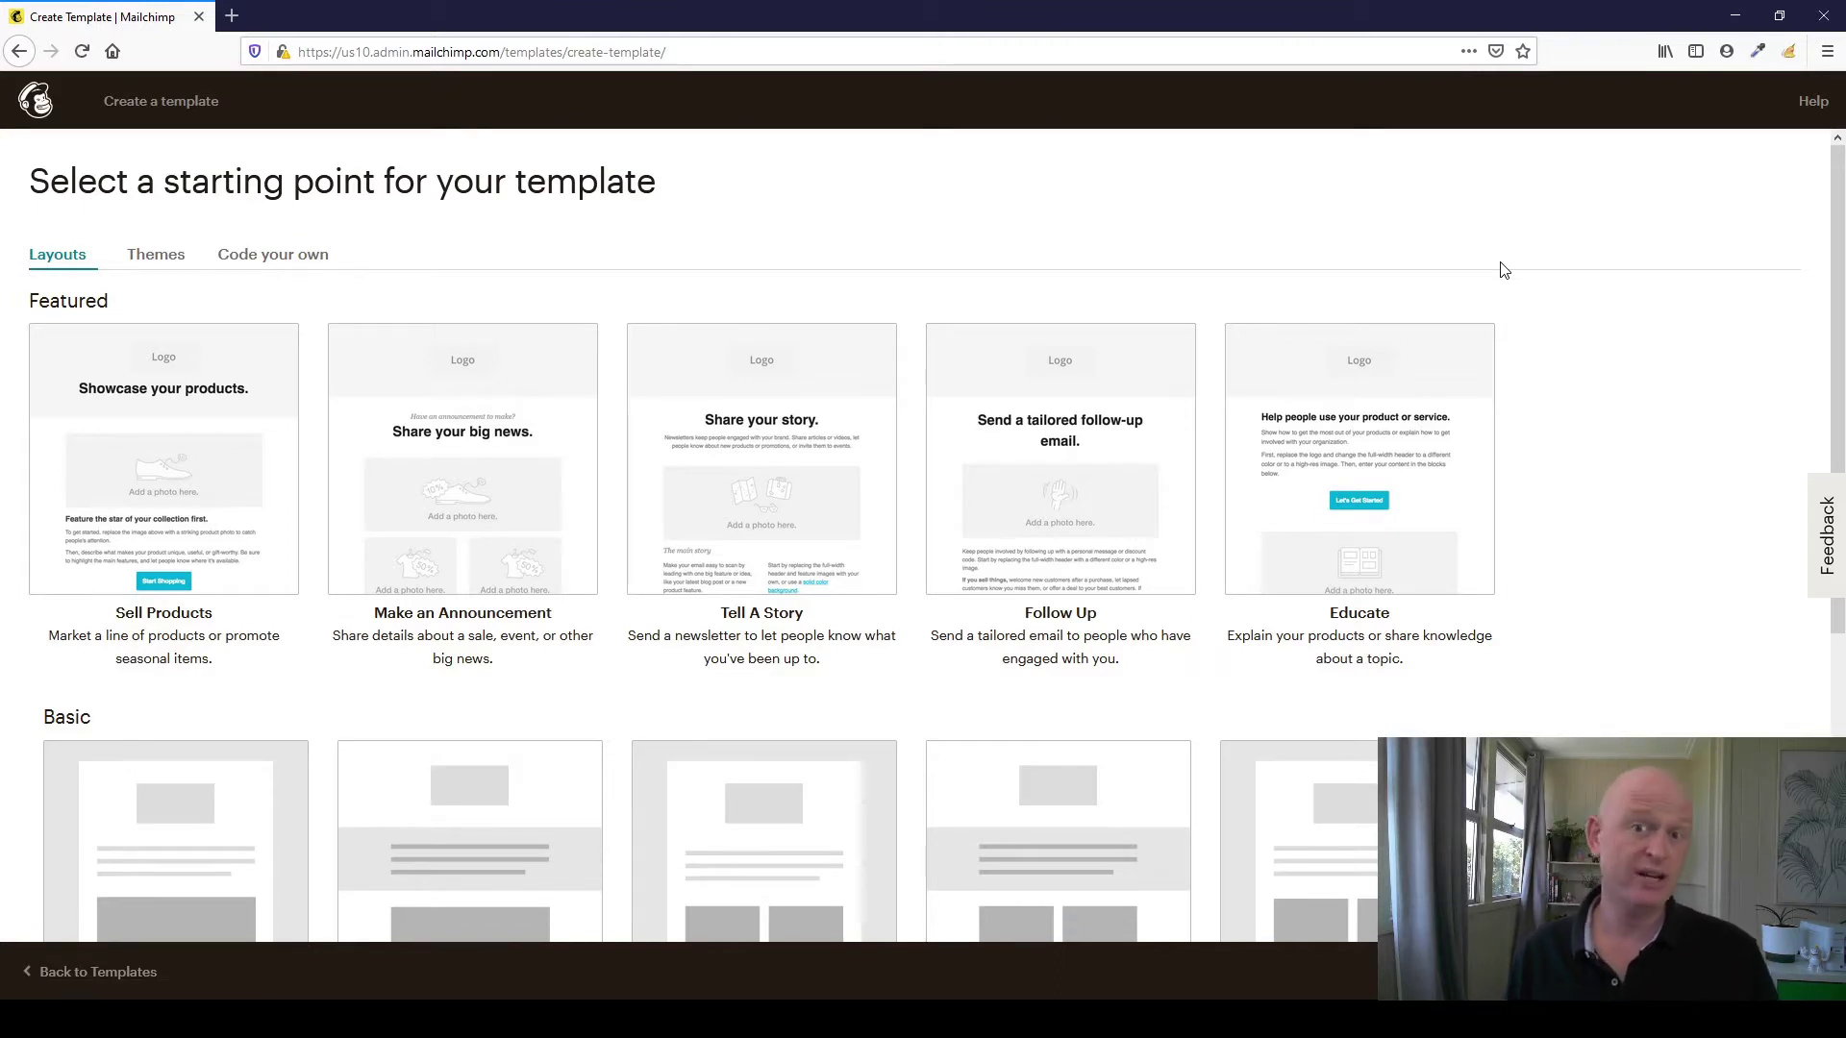
pyautogui.scroll(-2, 775, 551)
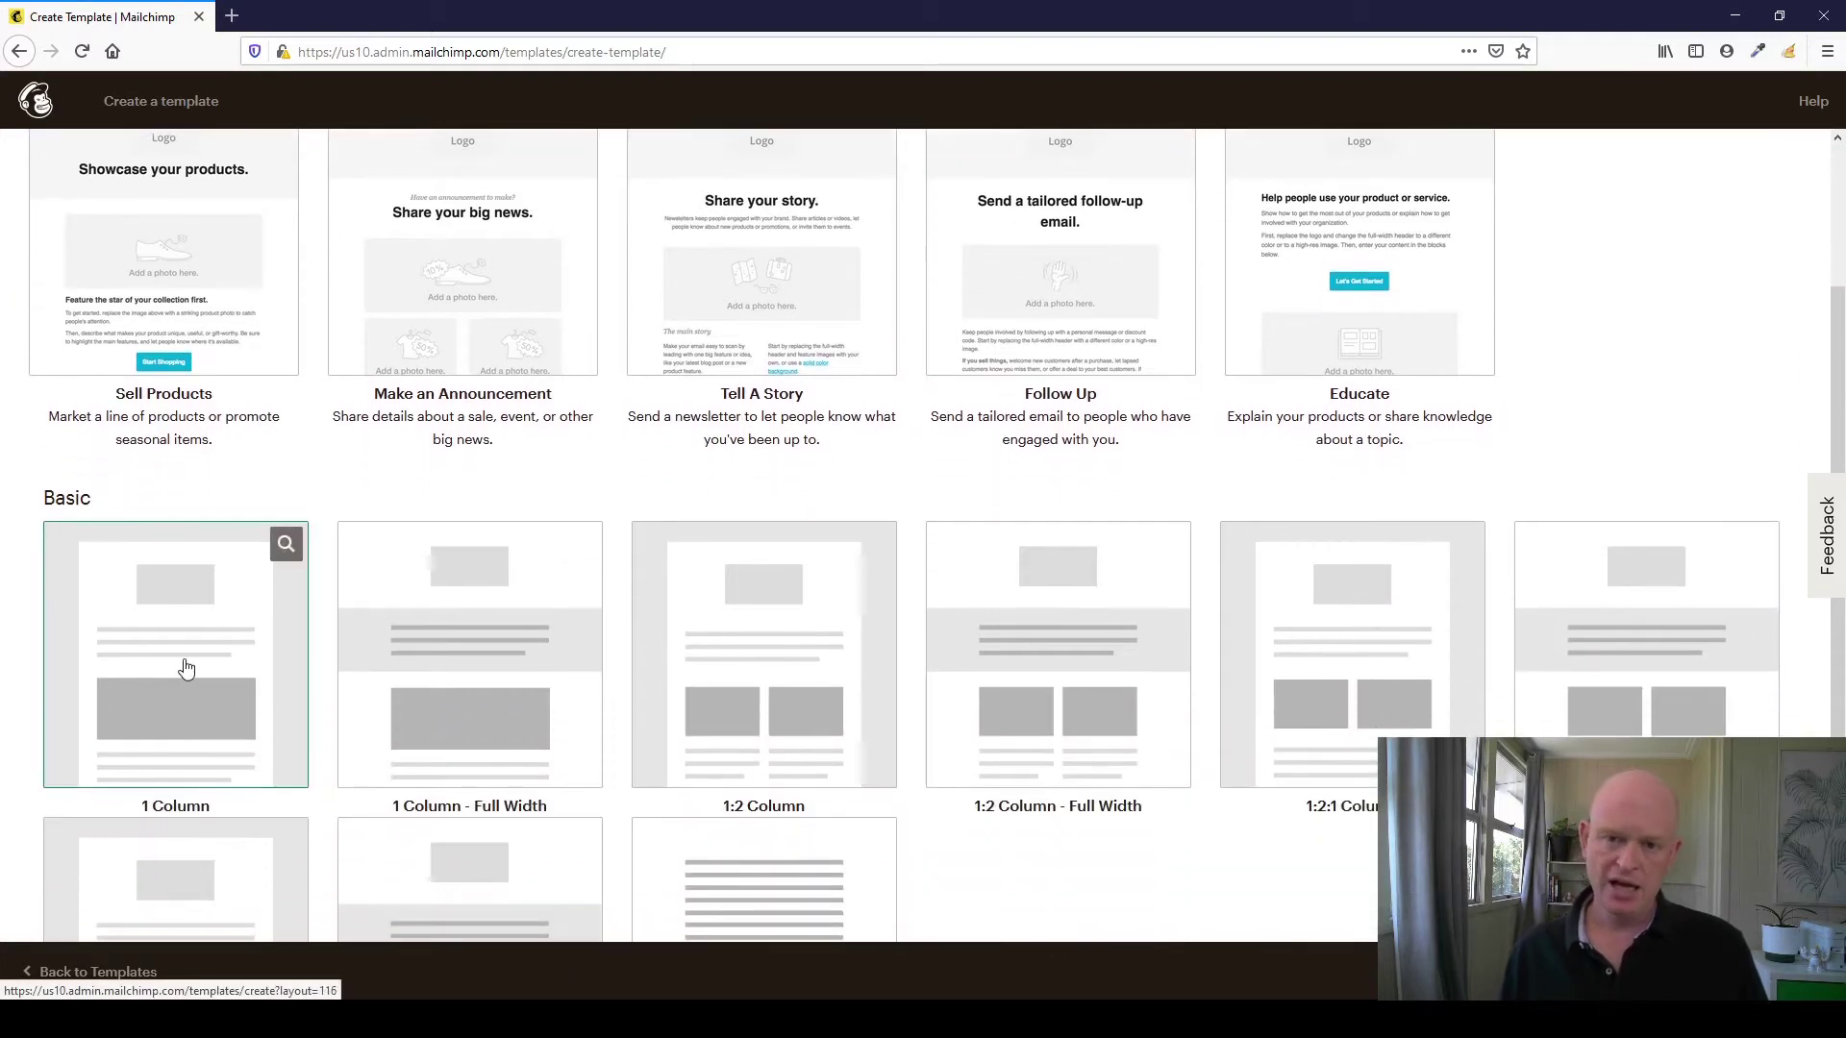
pyautogui.click(173, 670)
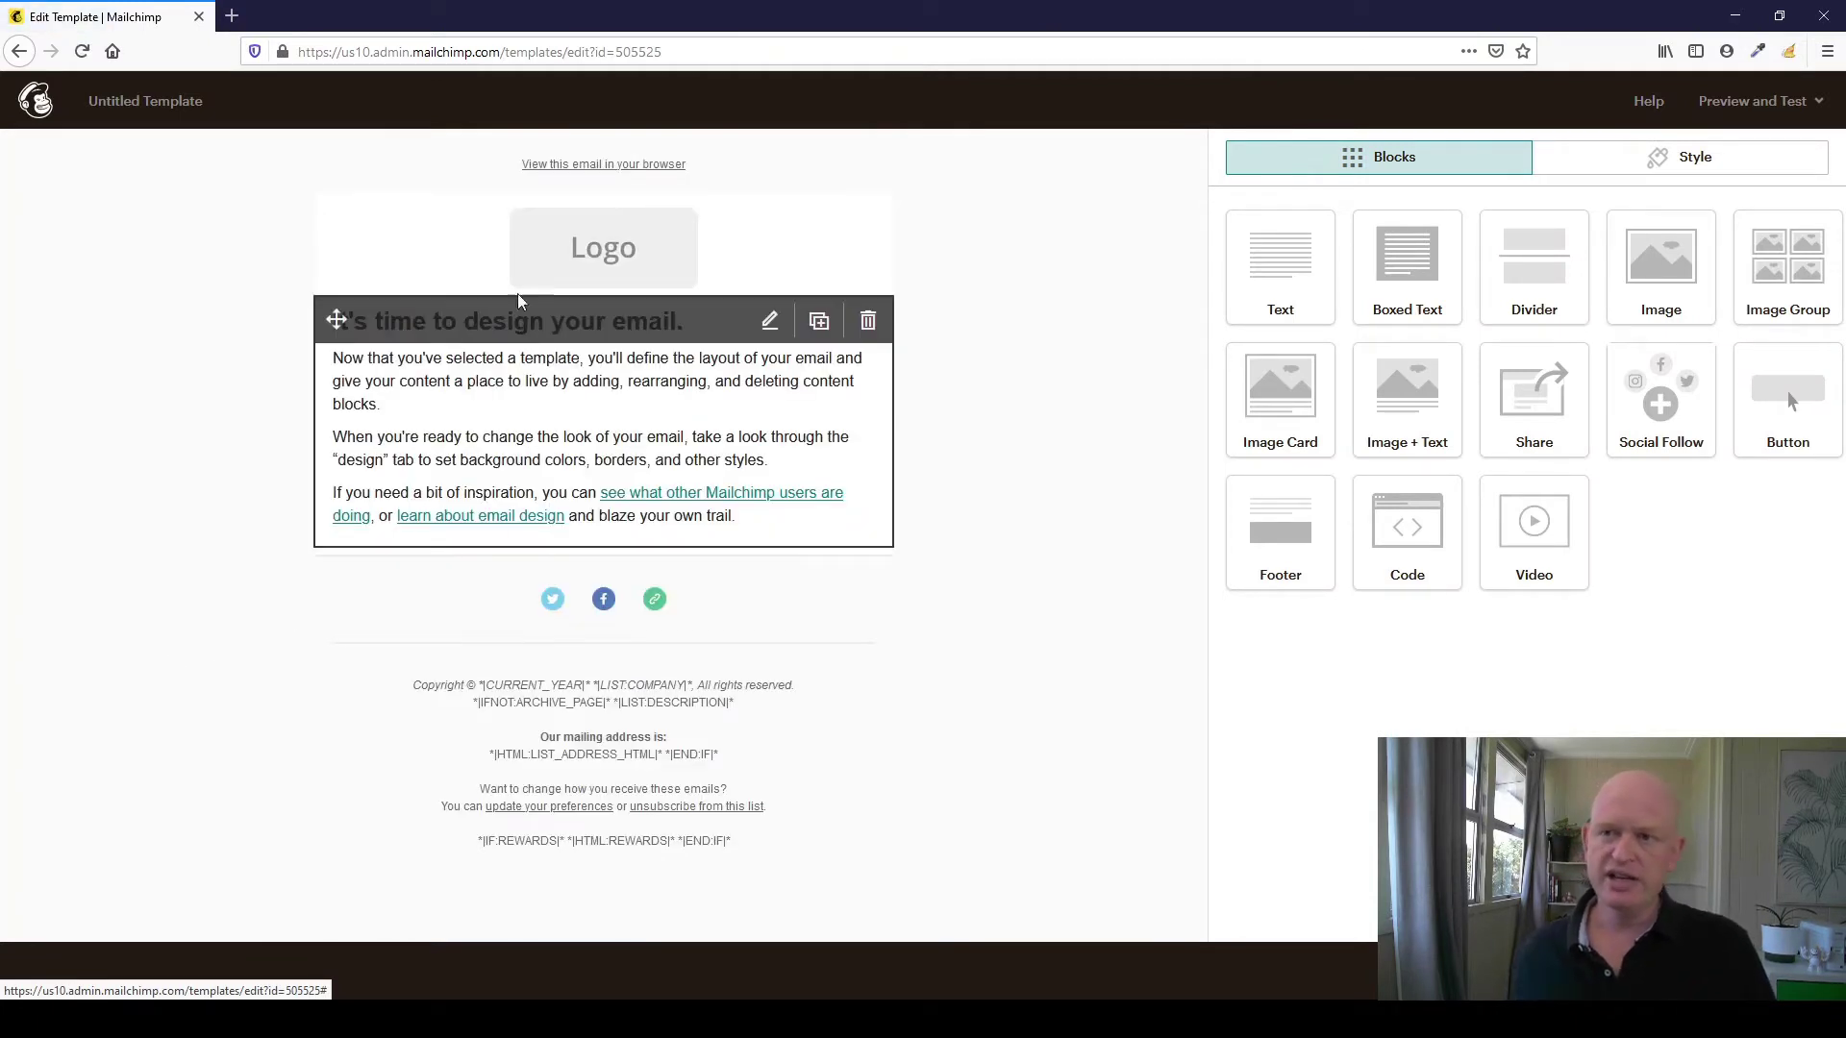
# - Replace the logo placeholder with the OrganicWeb logo-1200x100.png from Content Studio
pyautogui.click(538, 242)
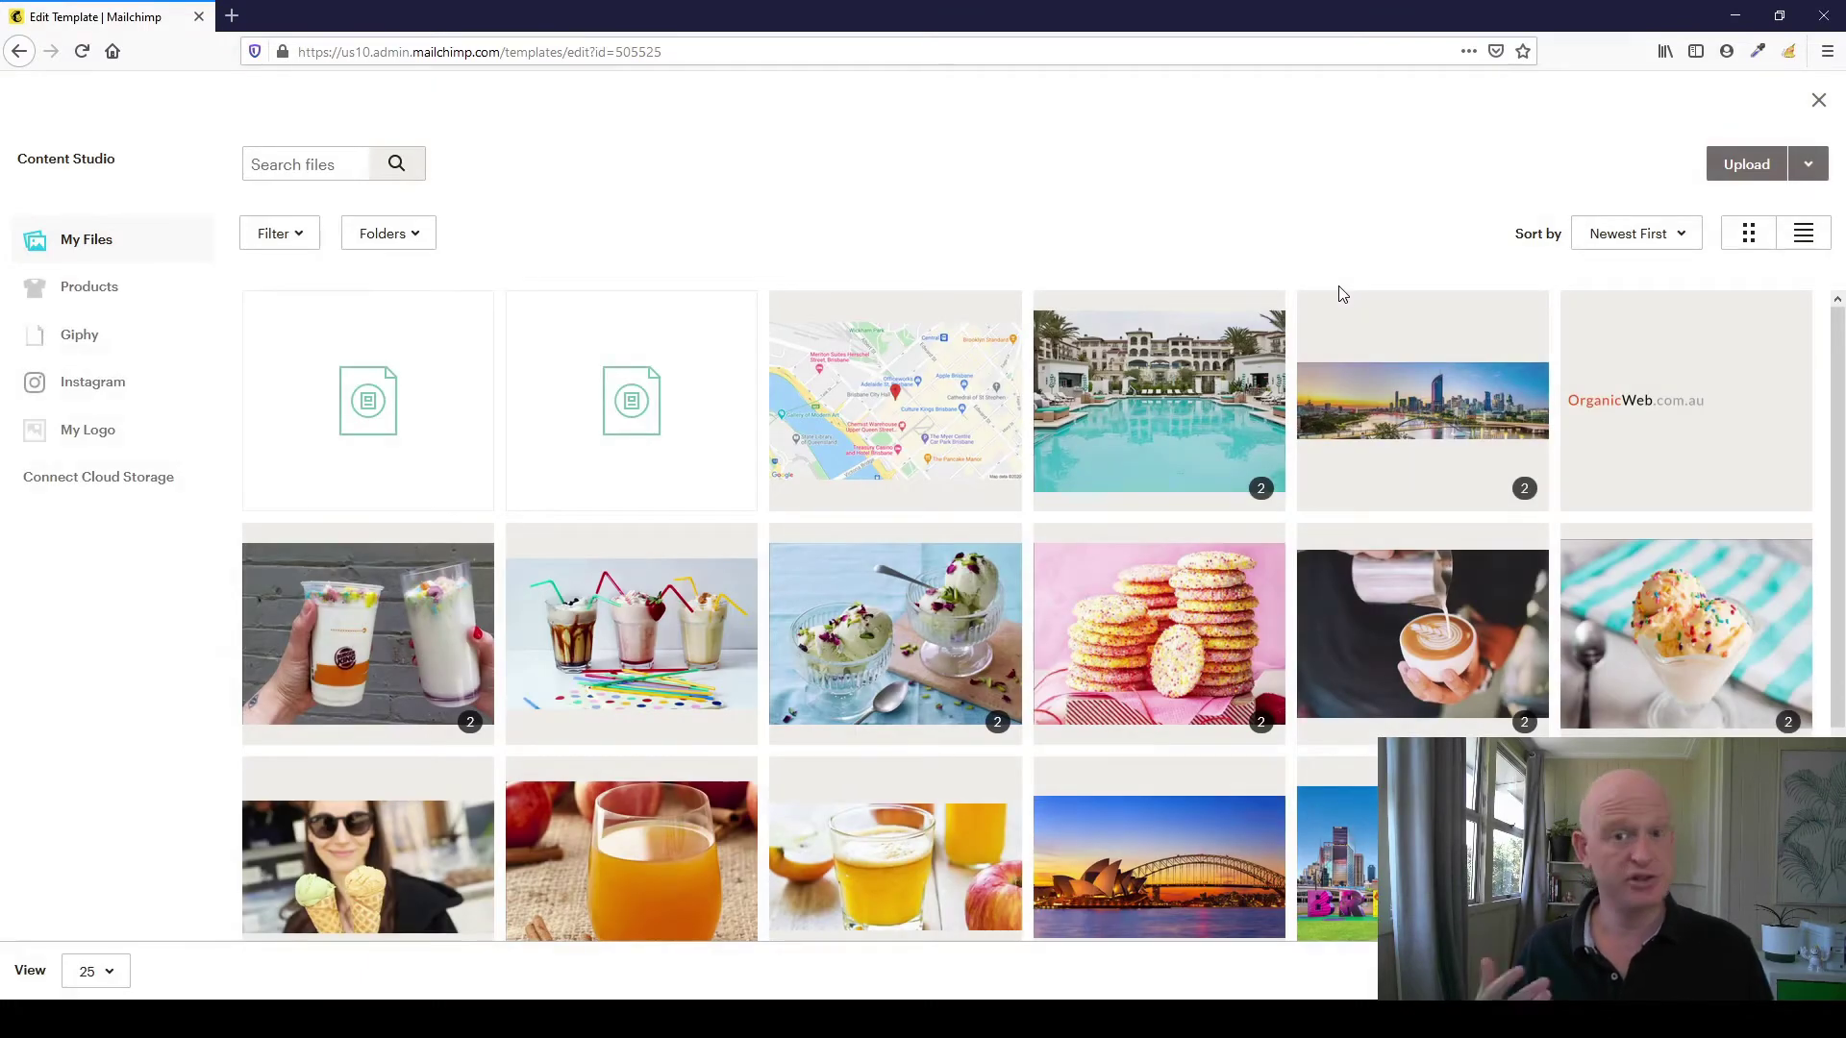
pyautogui.click(1618, 434)
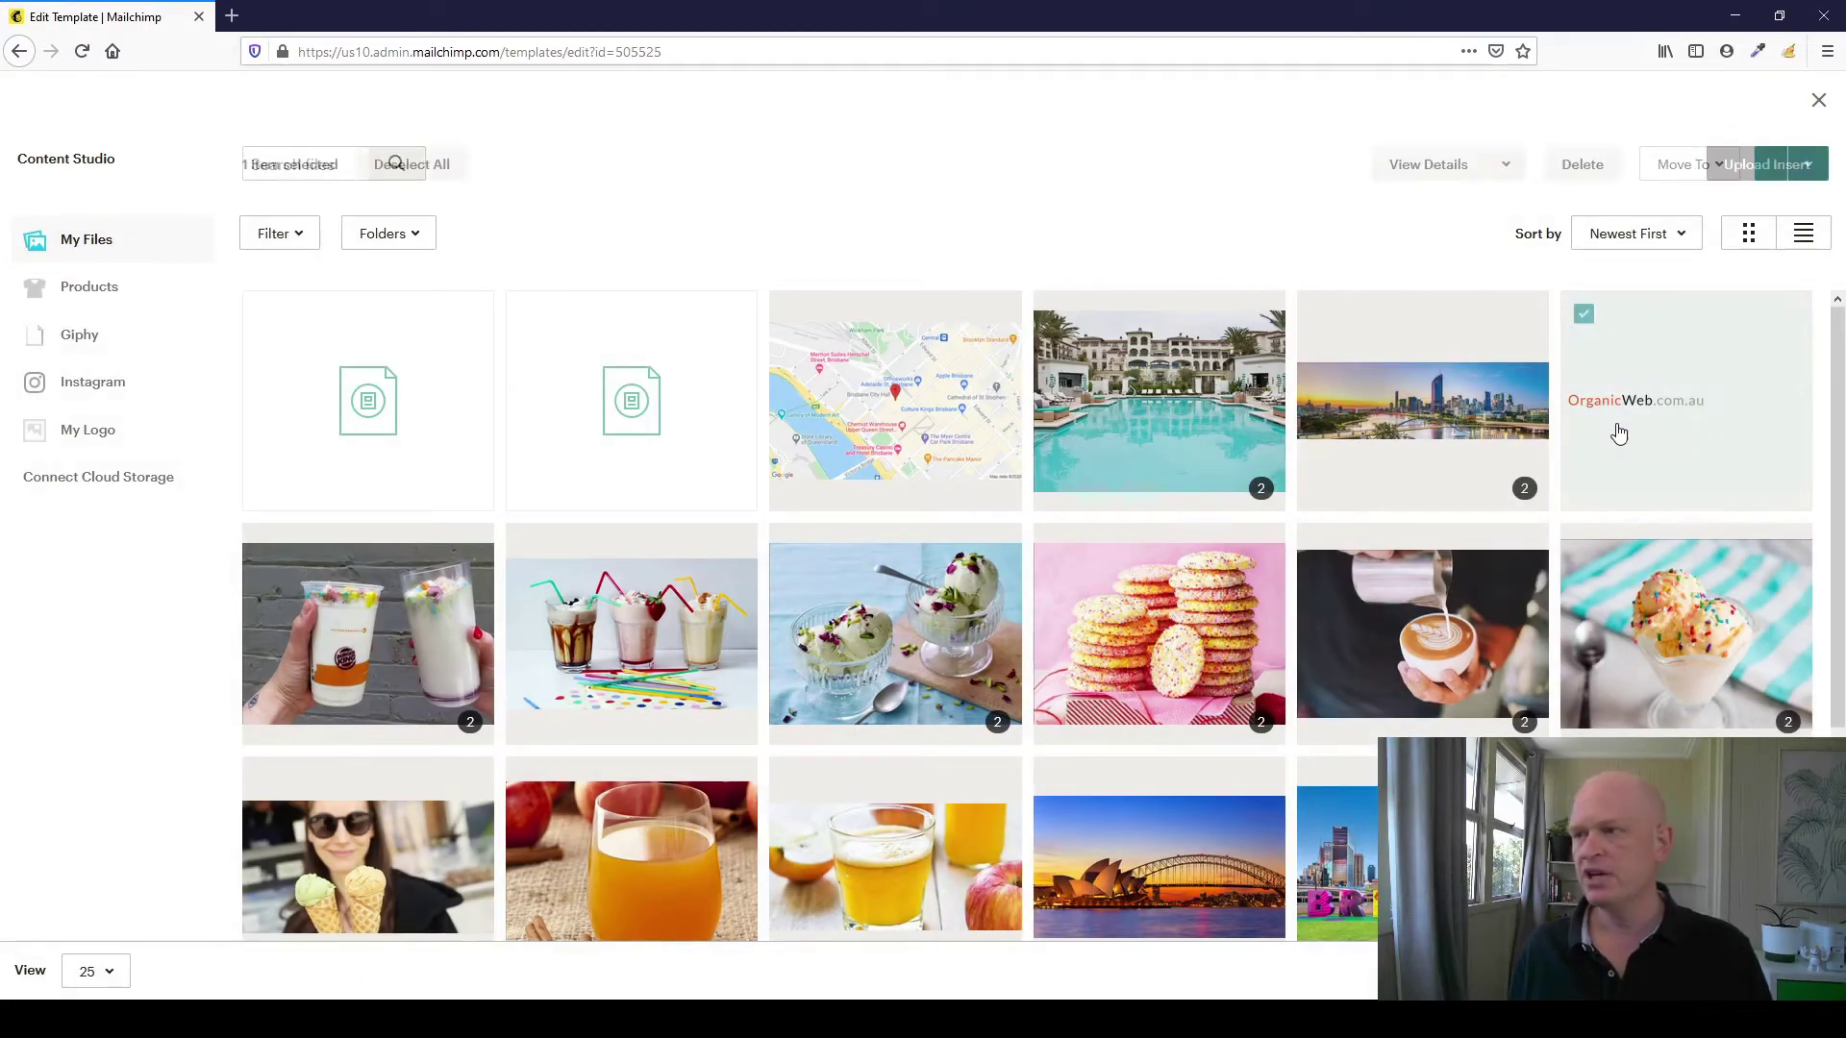
pyautogui.click(1794, 165)
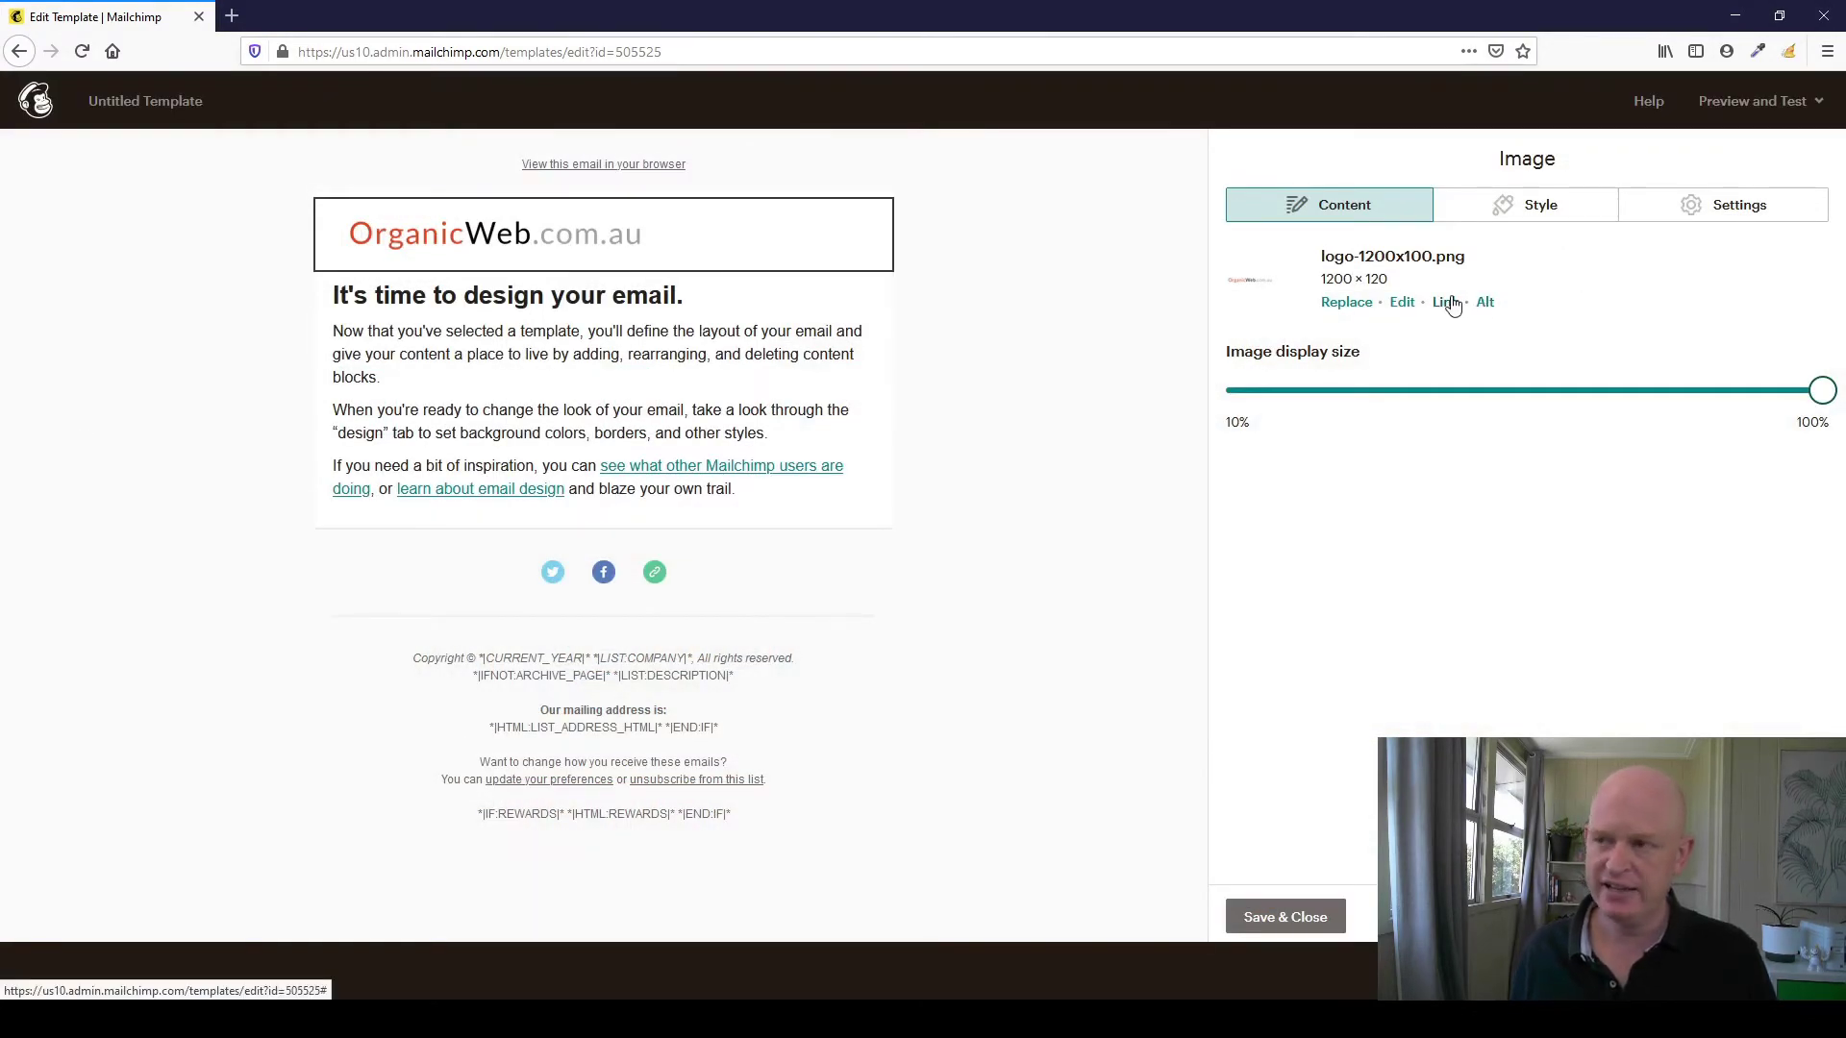
pyautogui.click(1312, 920)
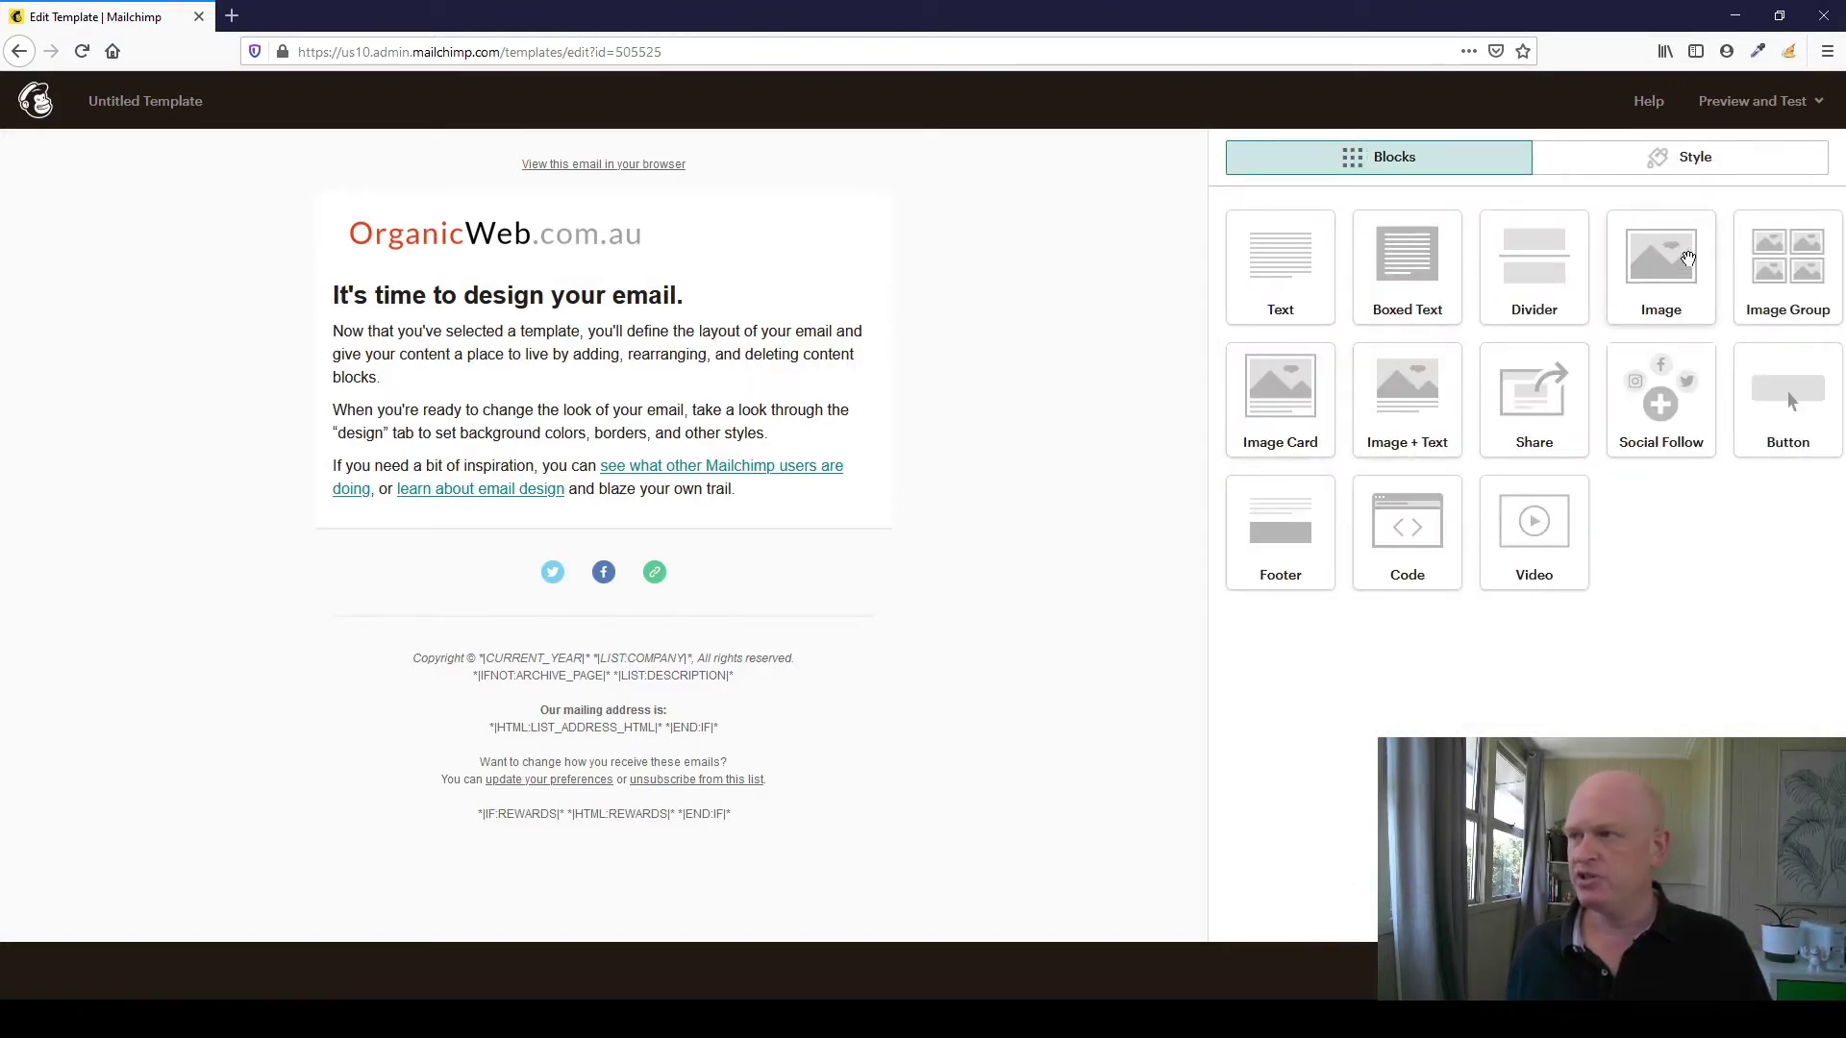
# - Add an Image block below the logo showing brisbane.jpeg
pyautogui.moveTo(1688, 258); pyautogui.dragTo(766, 296)
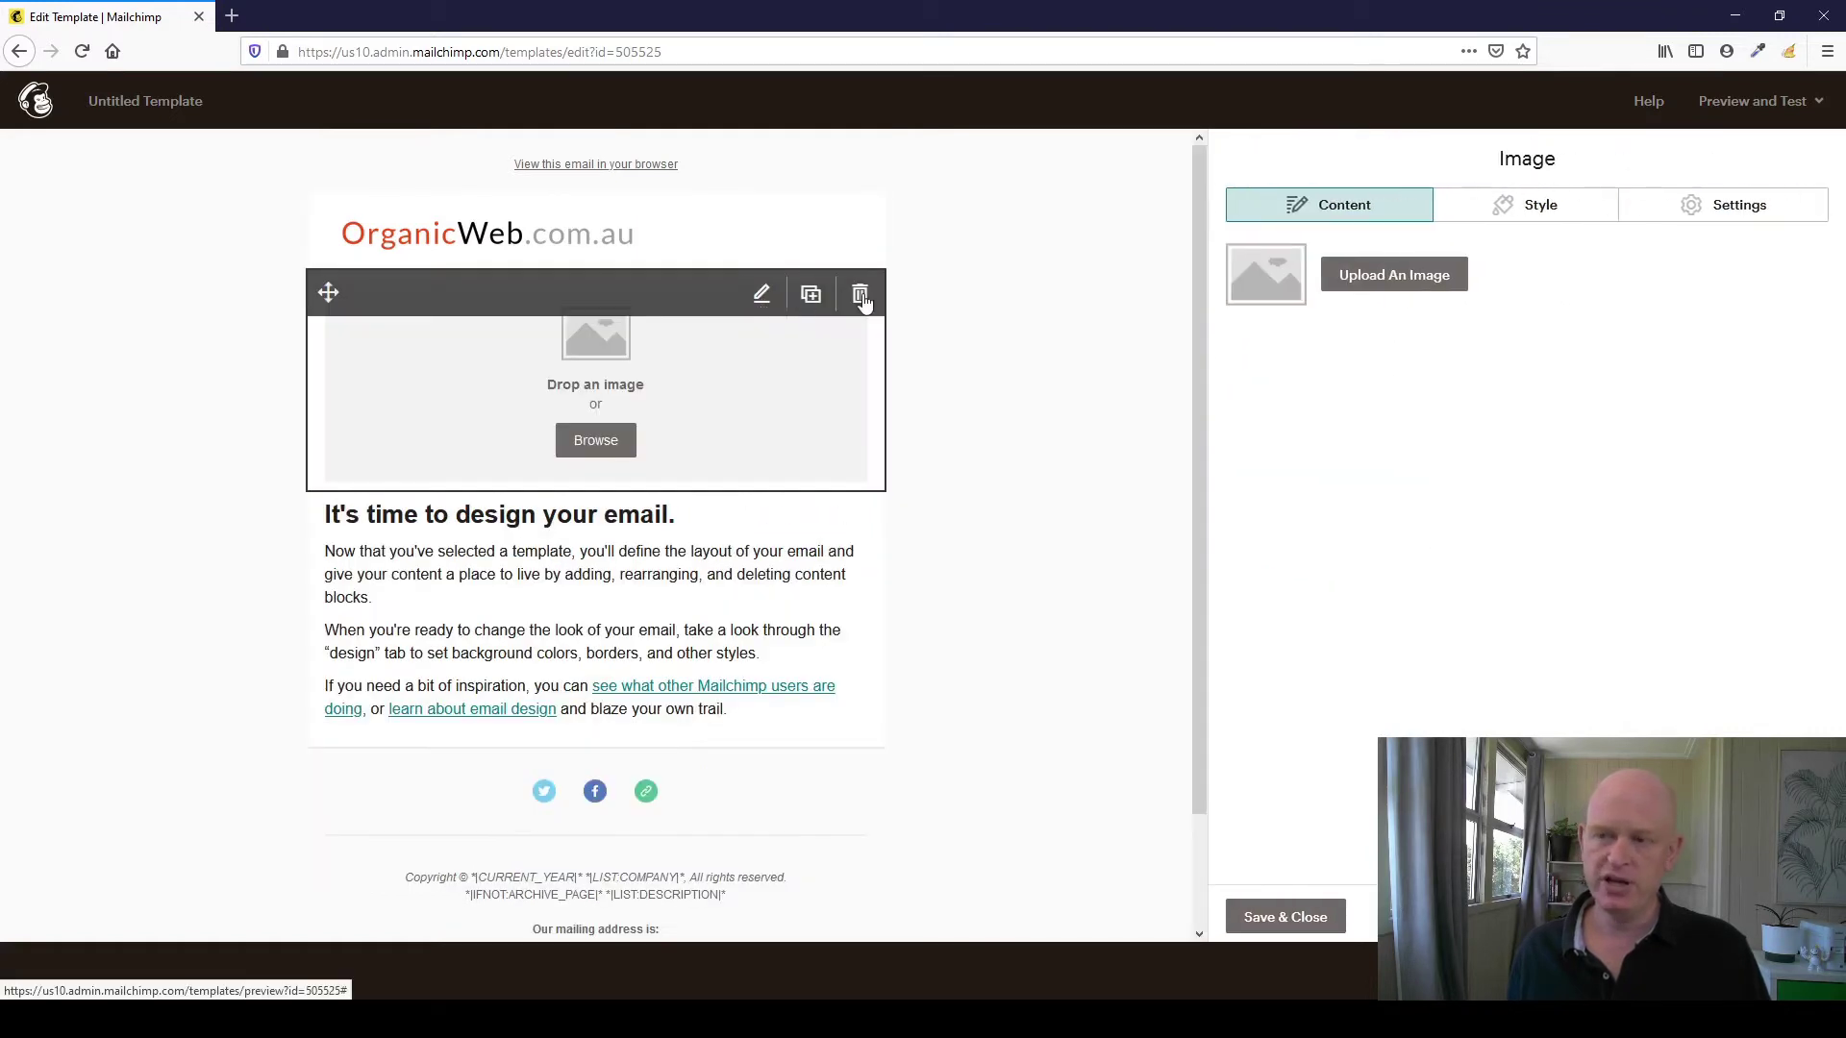
pyautogui.click(1400, 280)
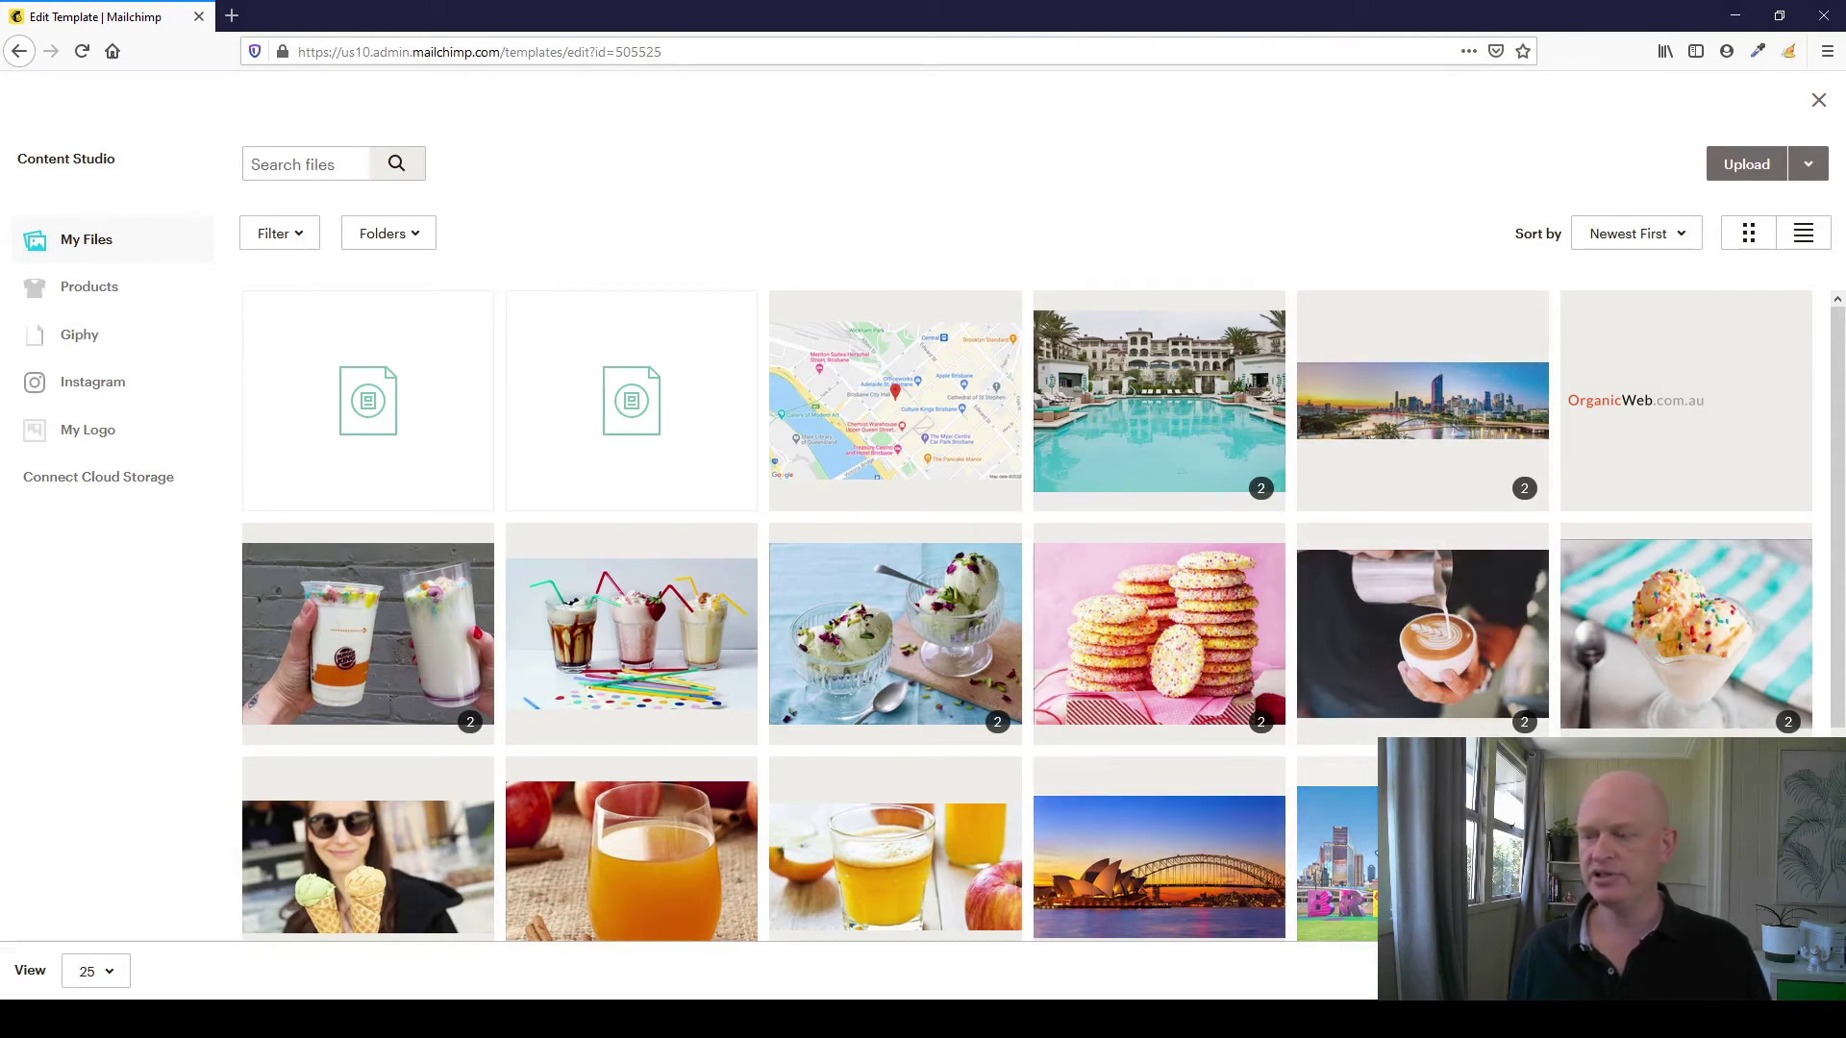
pyautogui.click(1370, 852)
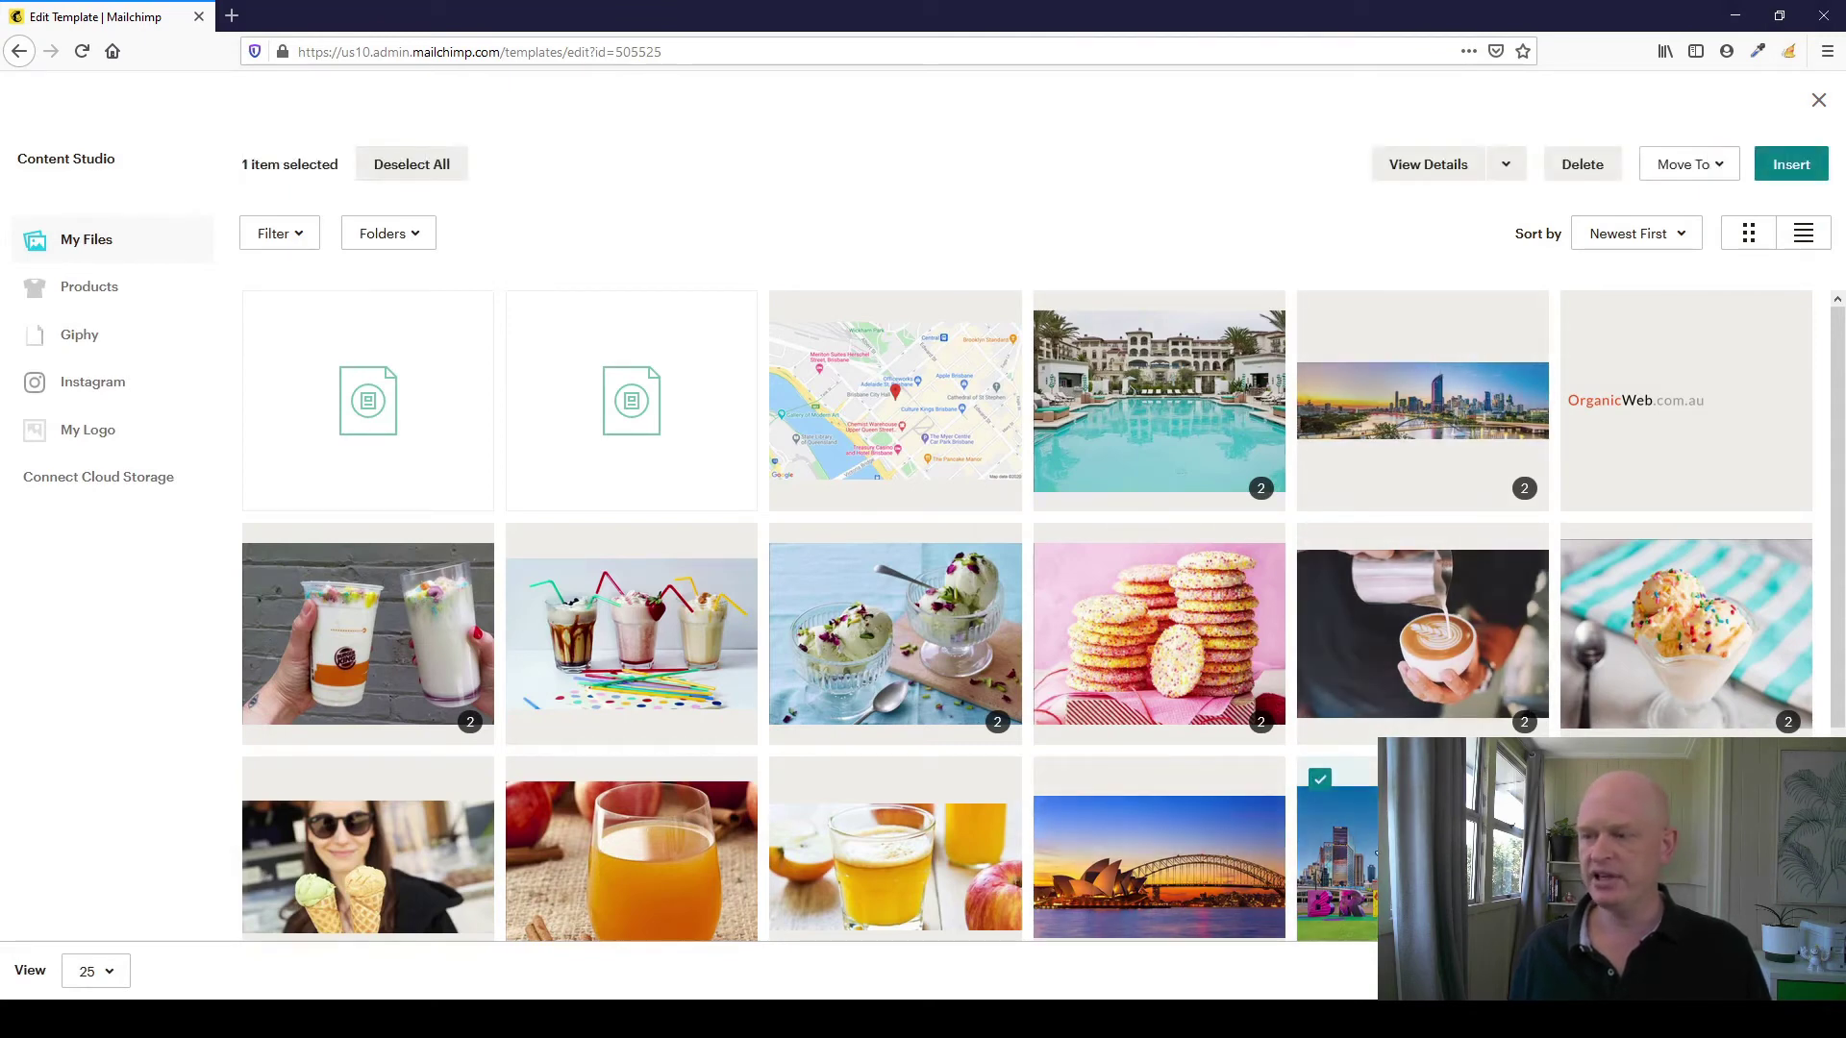
pyautogui.click(1803, 178)
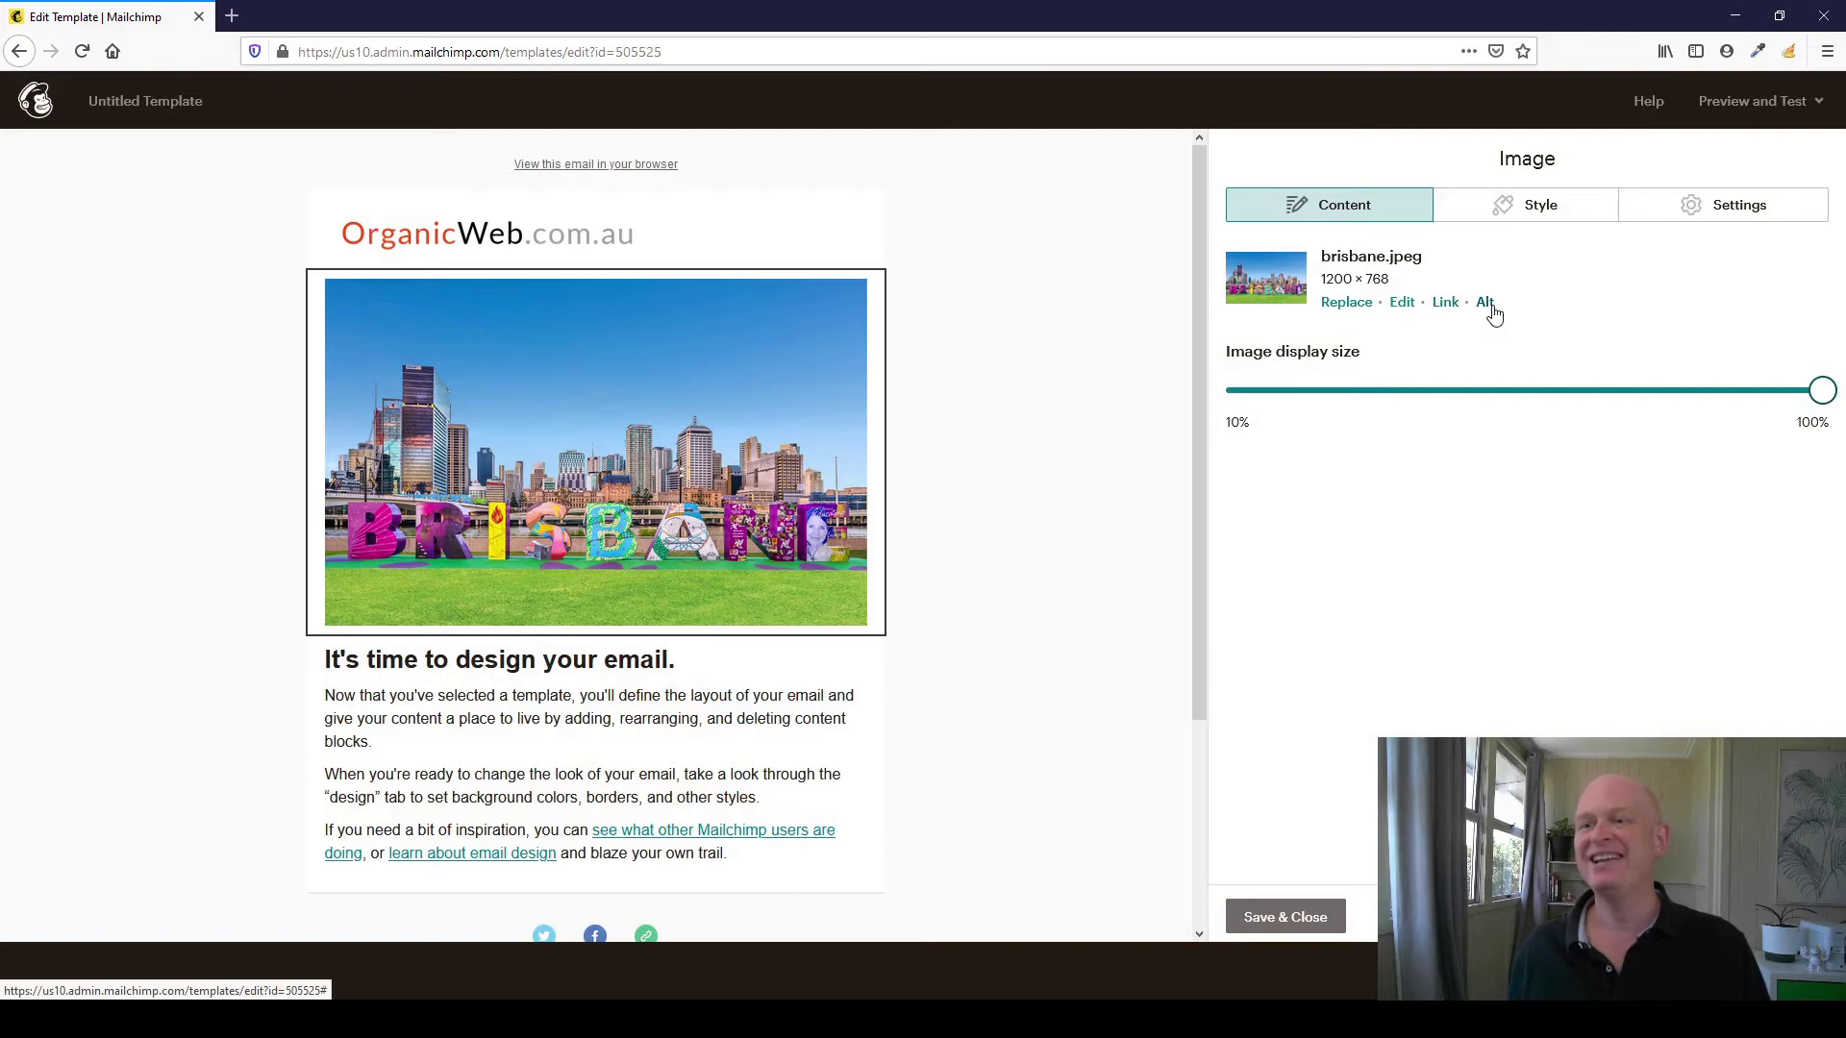
# - Paste 'Want to get more sales?' and the sales paragraph over the placeholder text
pyautogui.click(548, 673)
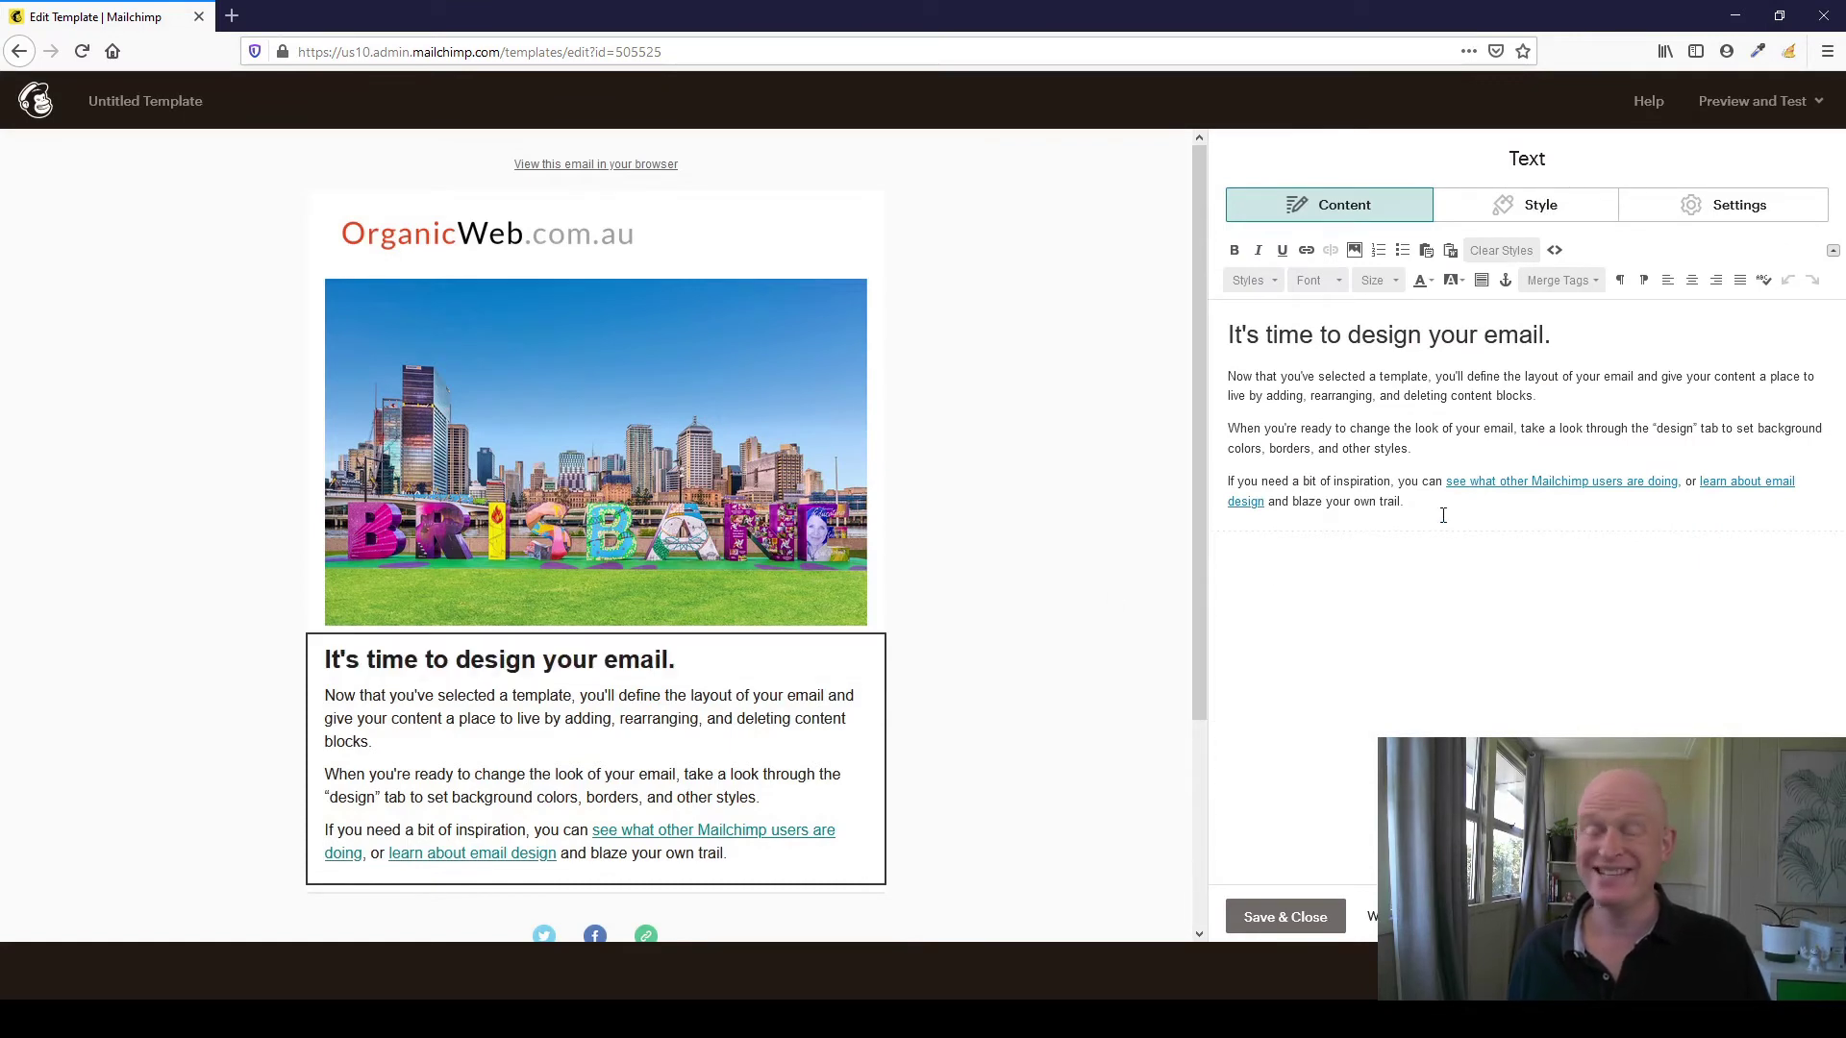
pyautogui.moveTo(1442, 516); pyautogui.dragTo(1196, 343)
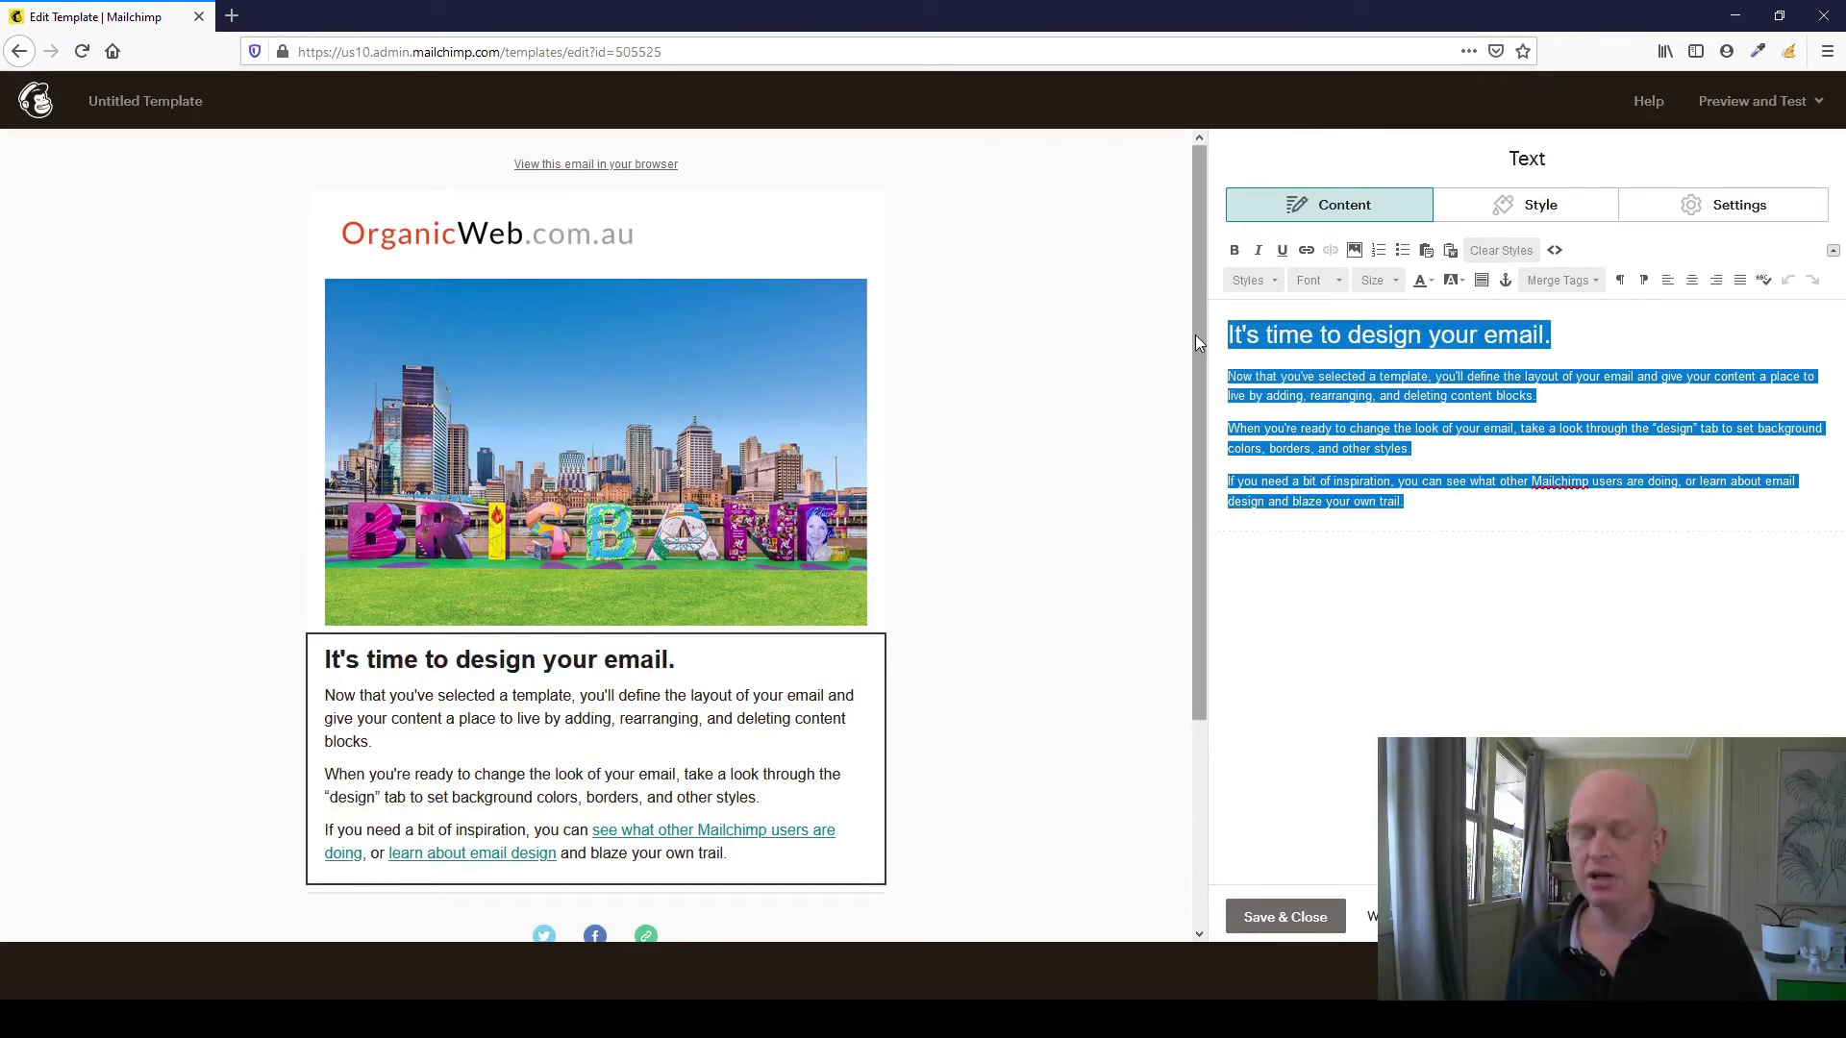
pyautogui.write("Want to get more sales? Get incredible results. Gary is a Mailchimp certified partner providing Mailchimp training and consulting worldwide. He'll boost your business.")
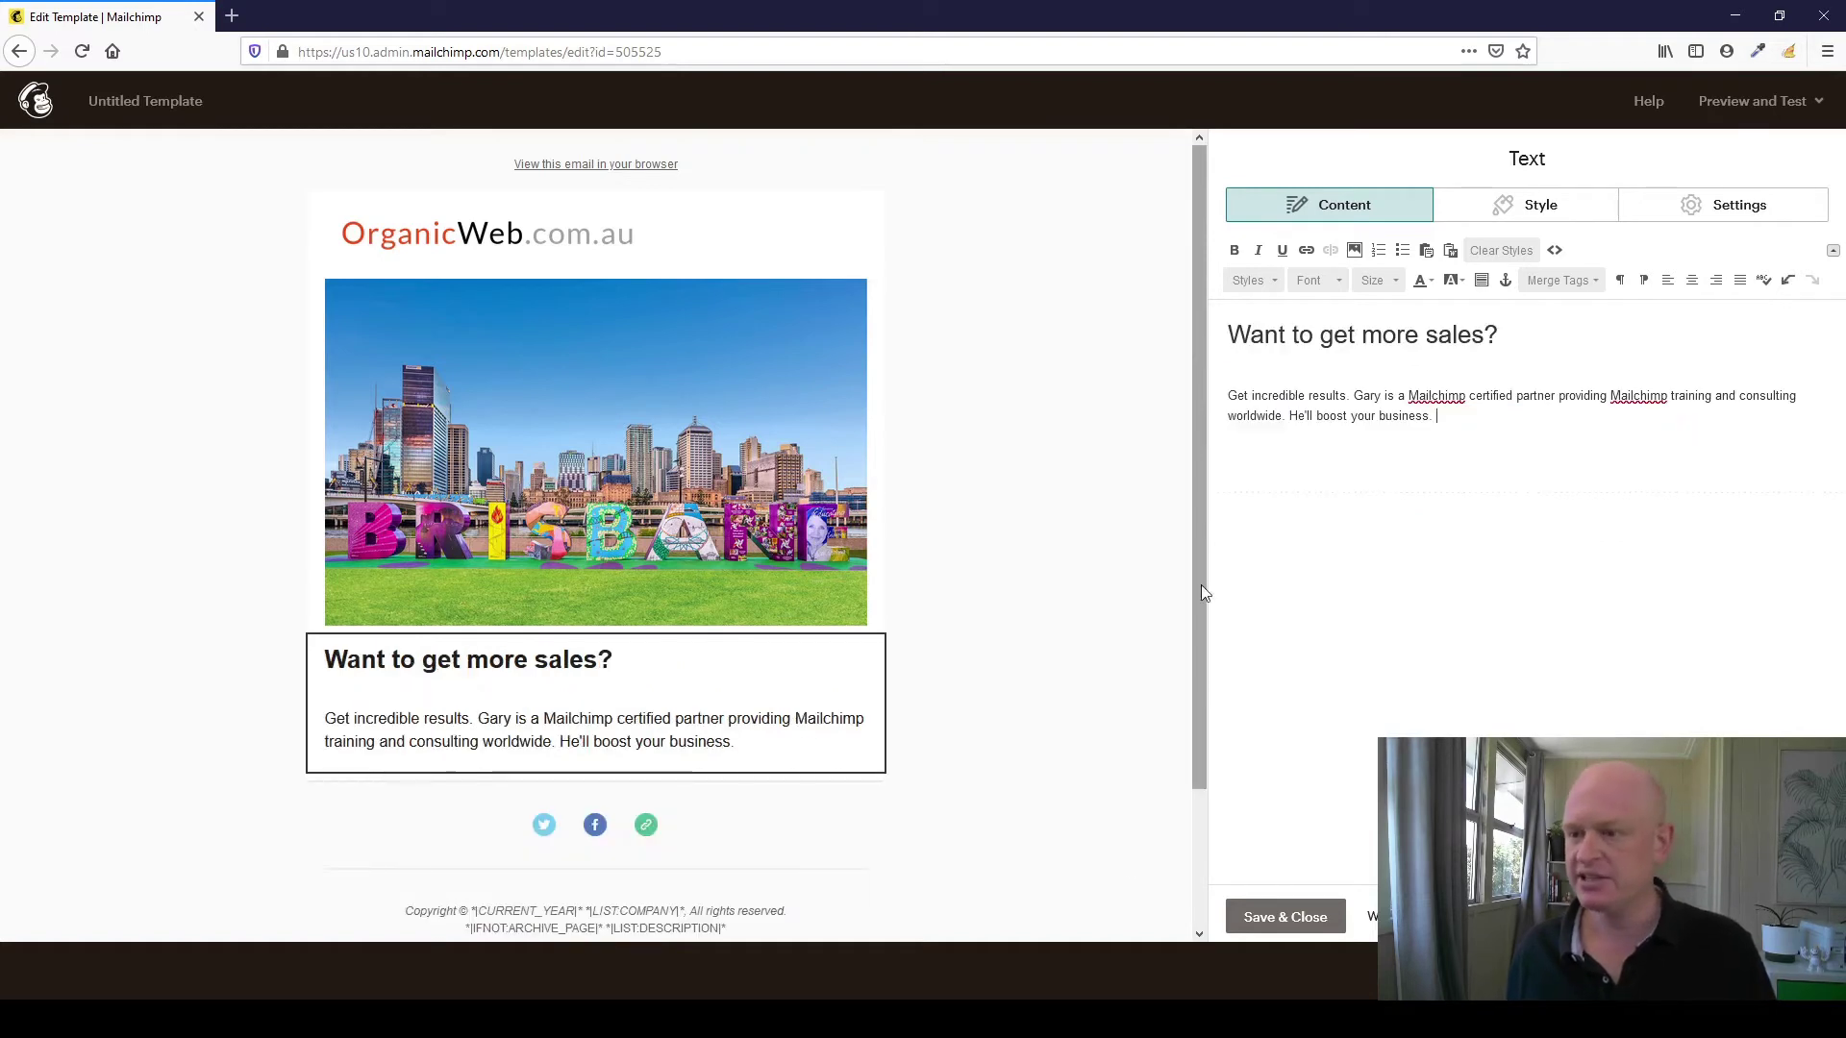
pyautogui.click(1254, 916)
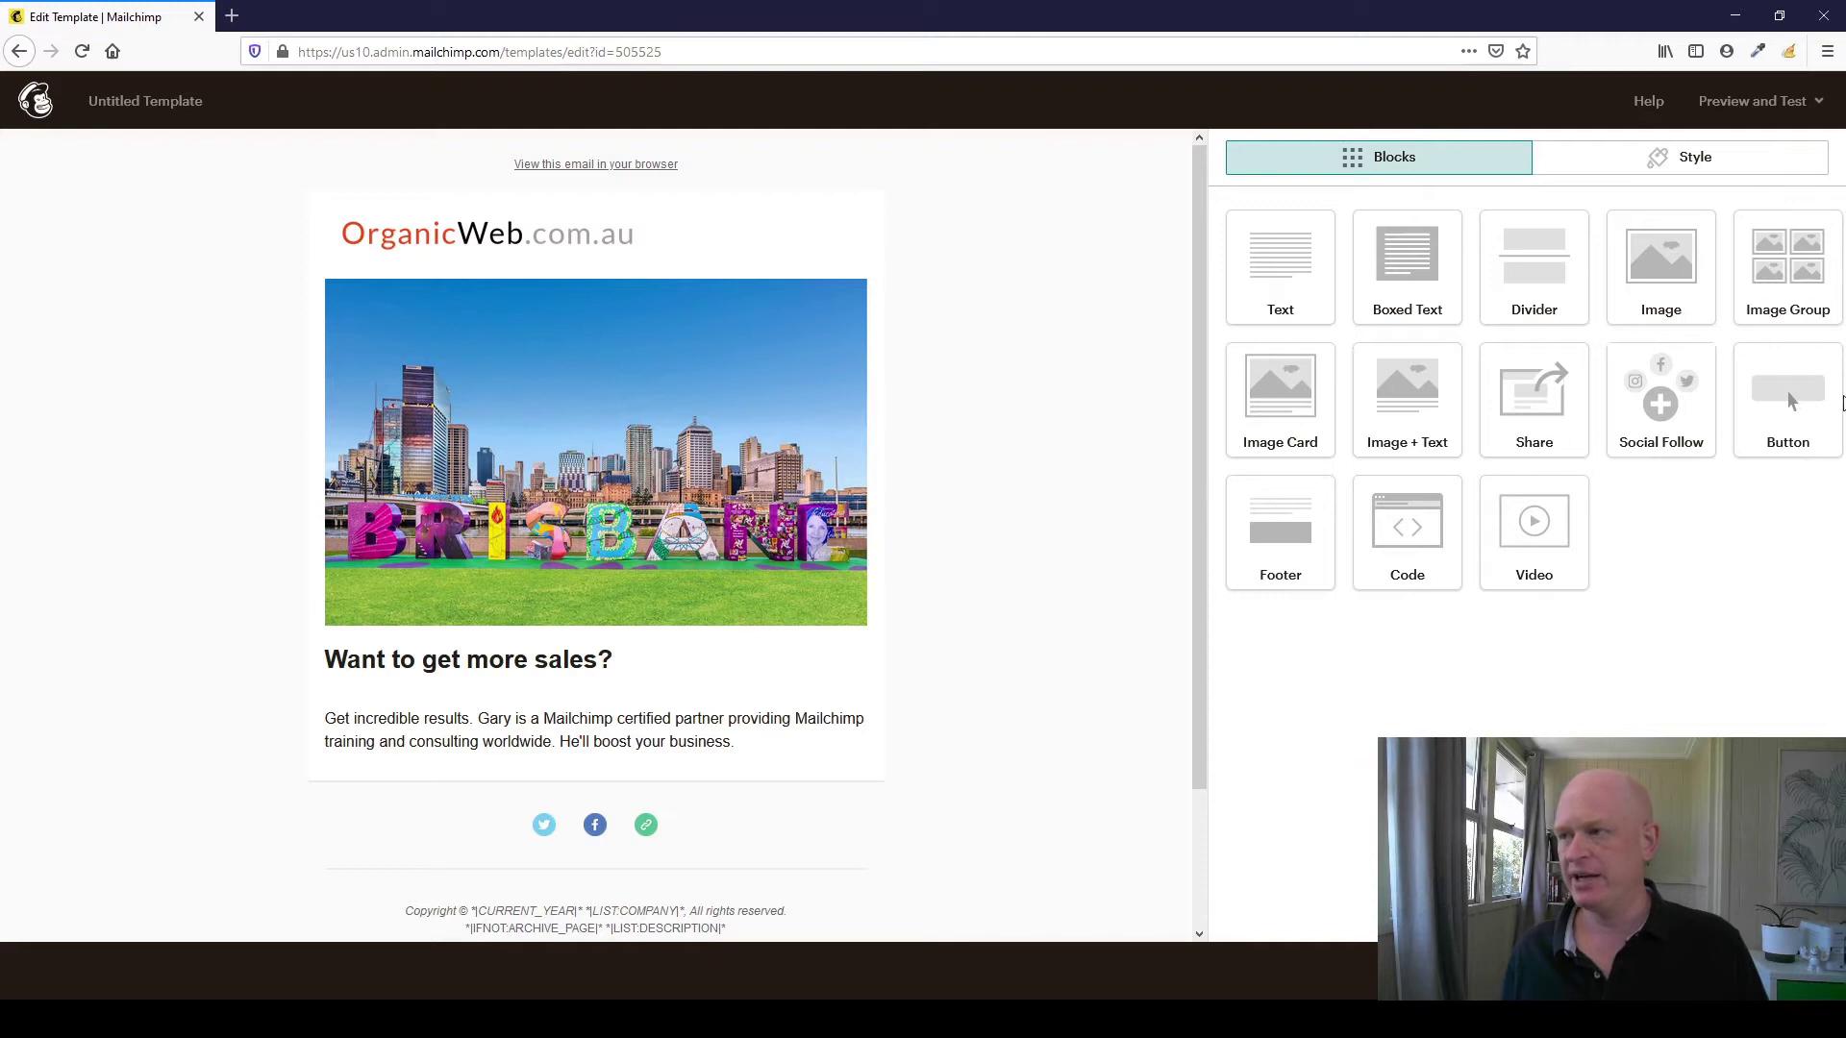
pyautogui.moveTo(1788, 423); pyautogui.dragTo(775, 769)
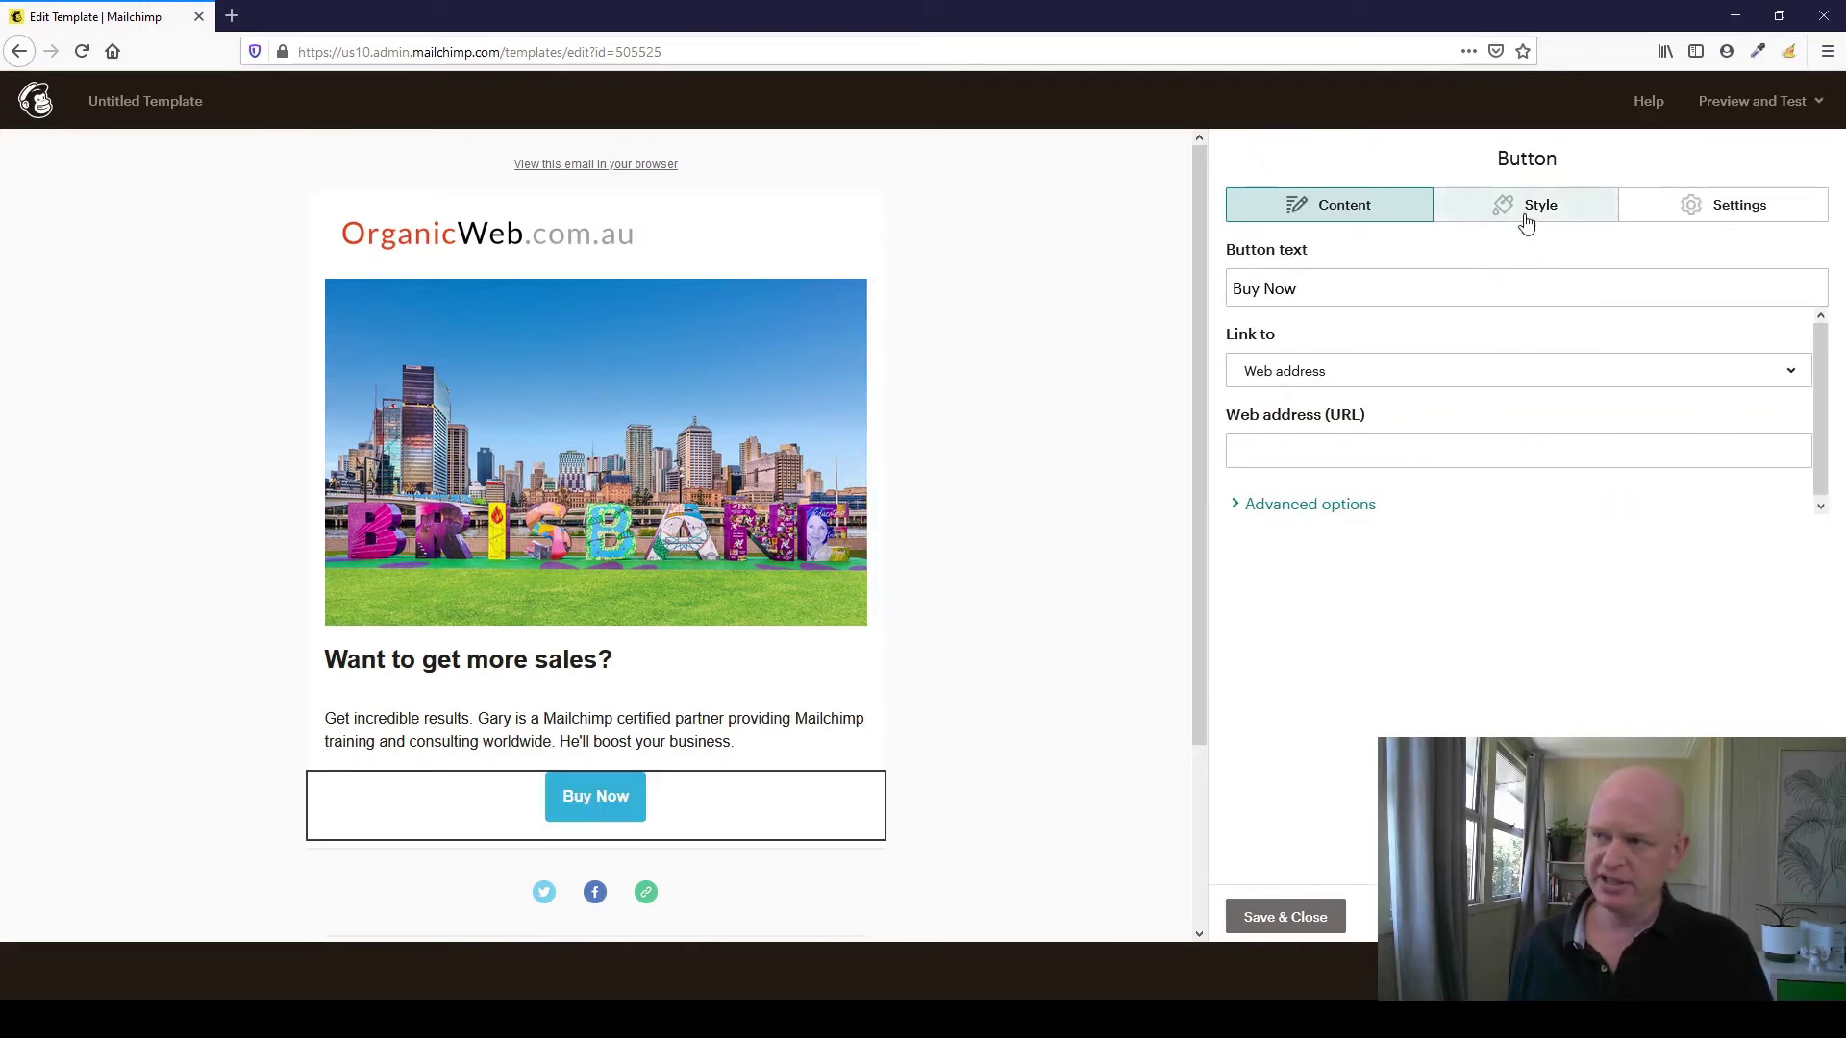
pyautogui.click(1372, 453)
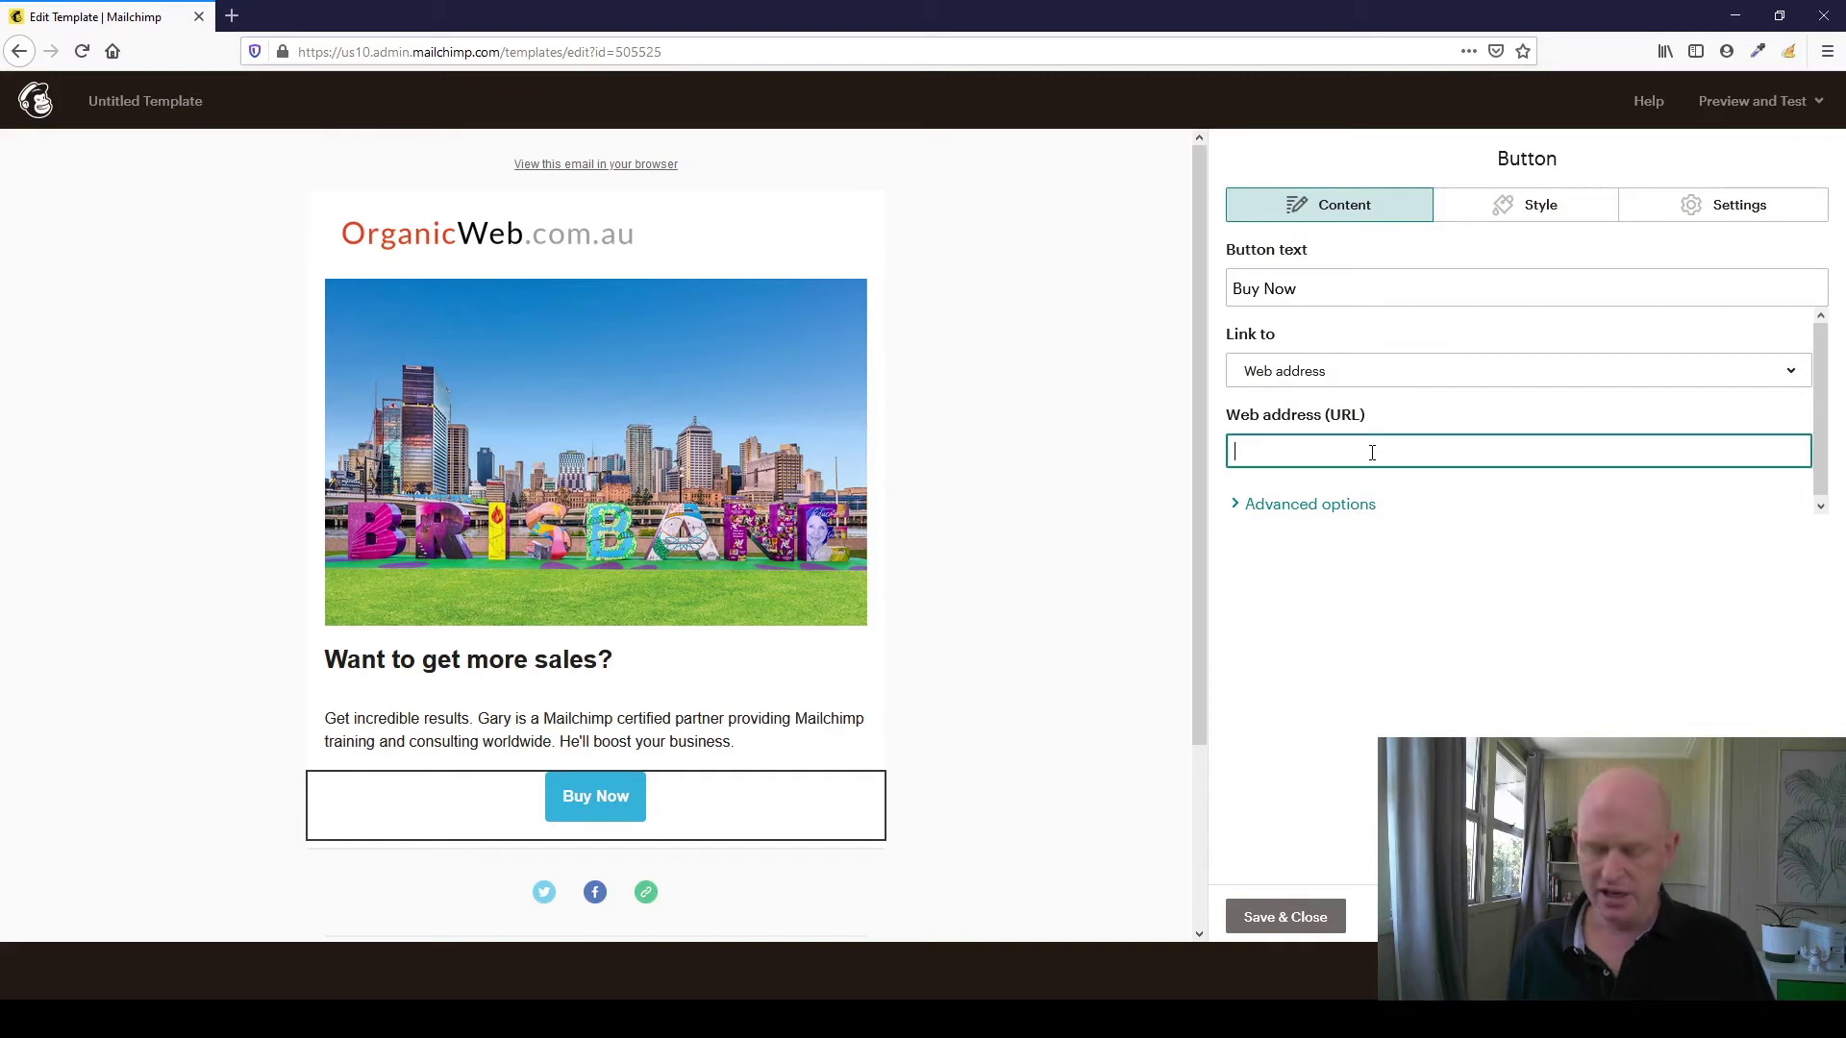
pyautogui.write('http://organicweb.com.au')
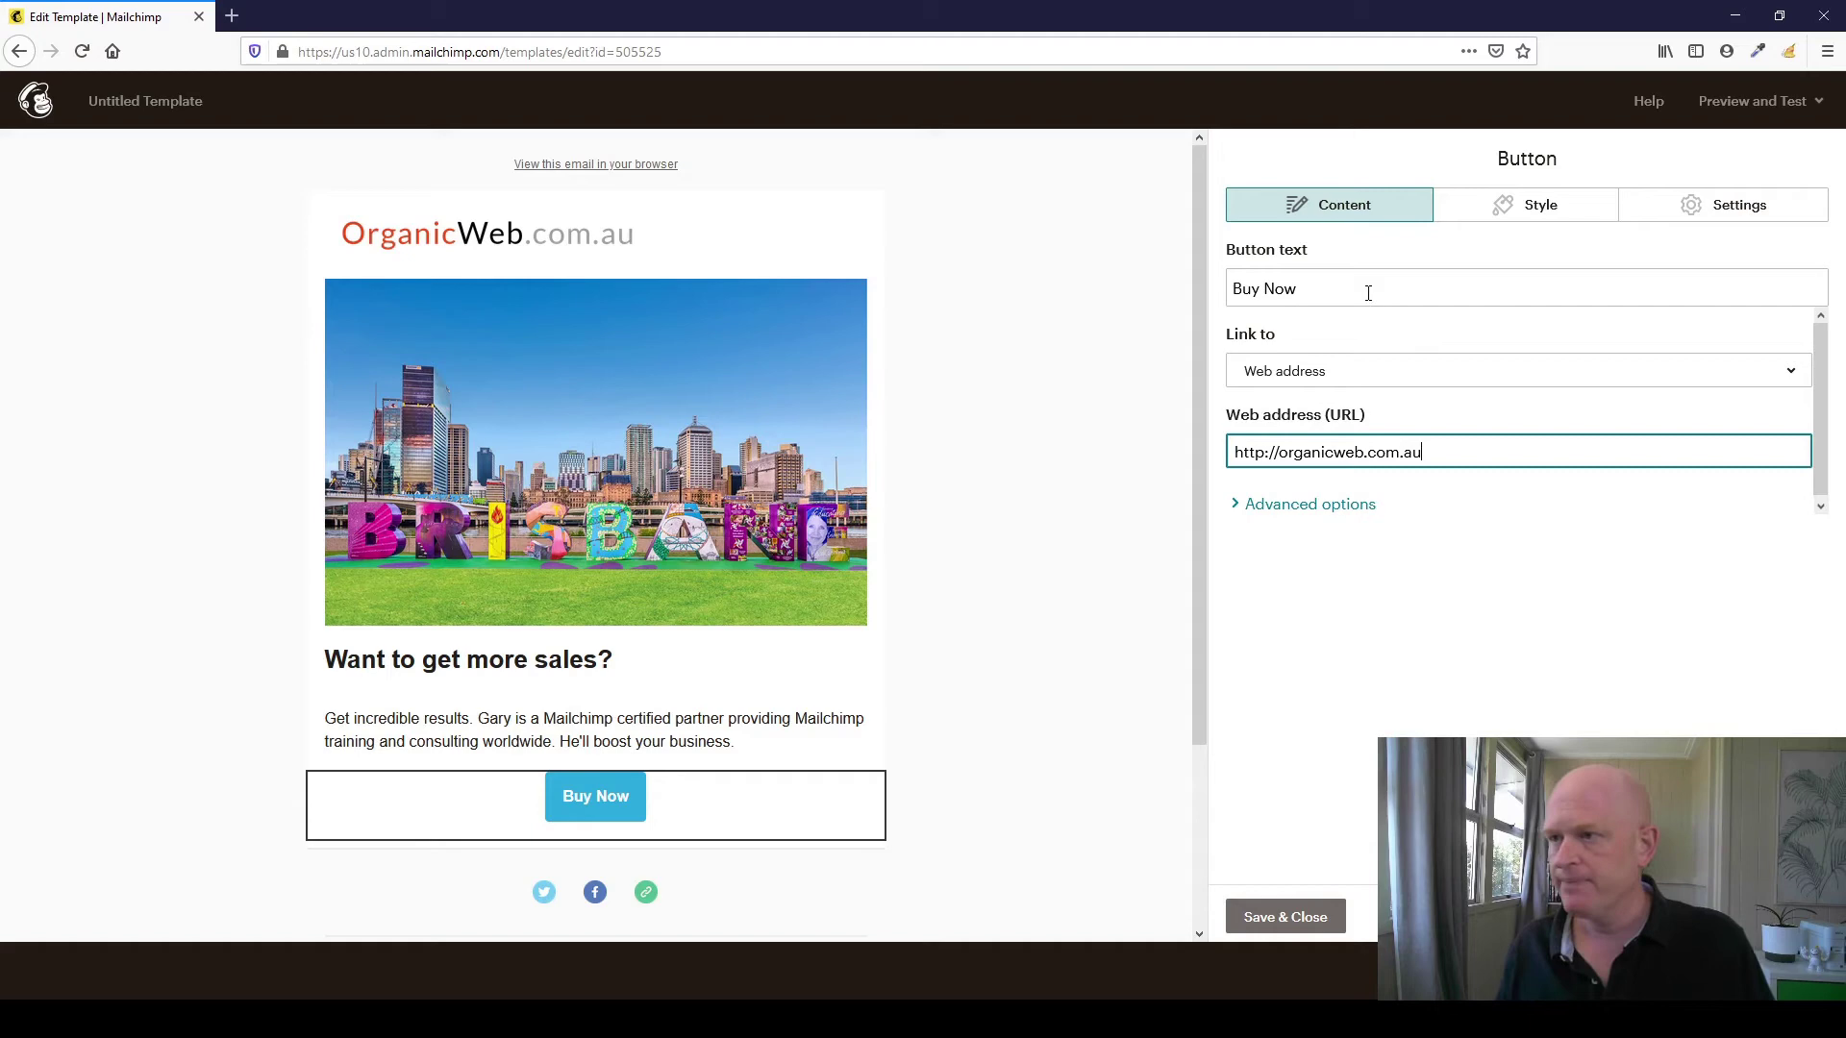
pyautogui.moveTo(1368, 293); pyautogui.dragTo(1216, 303)
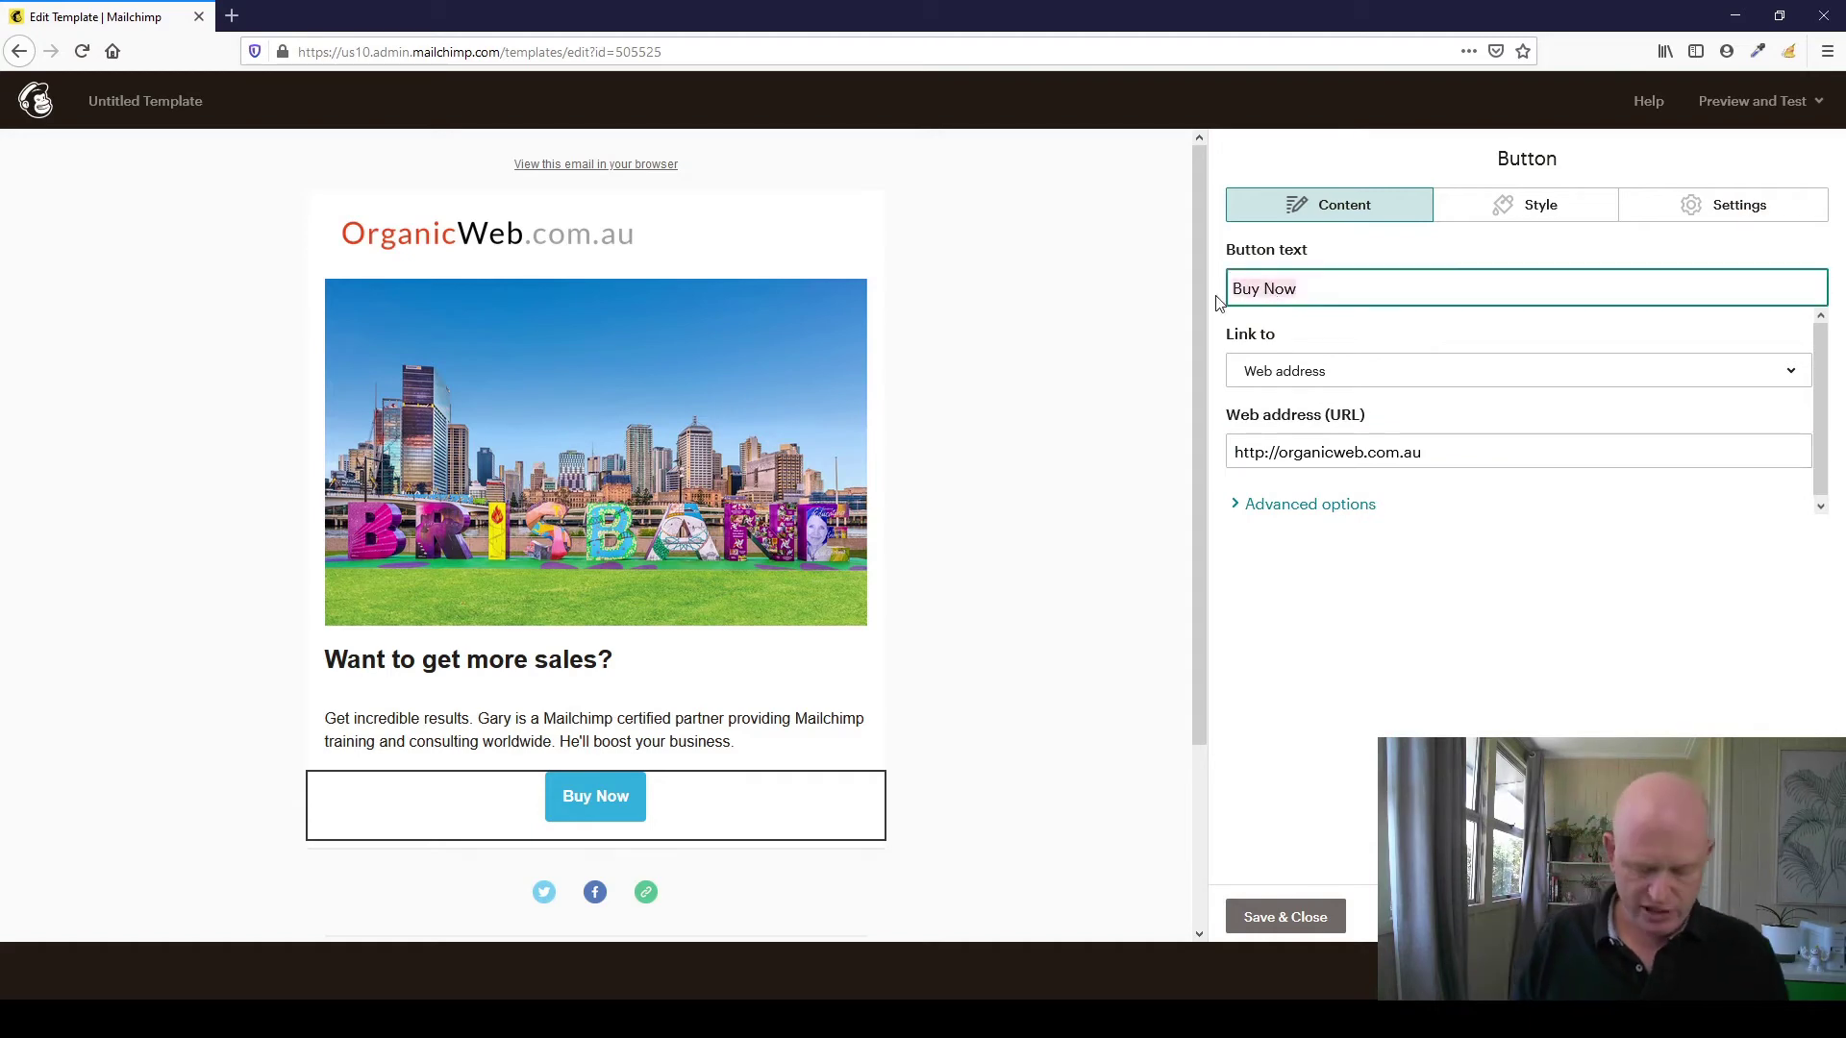
pyautogui.write('Visit Now')
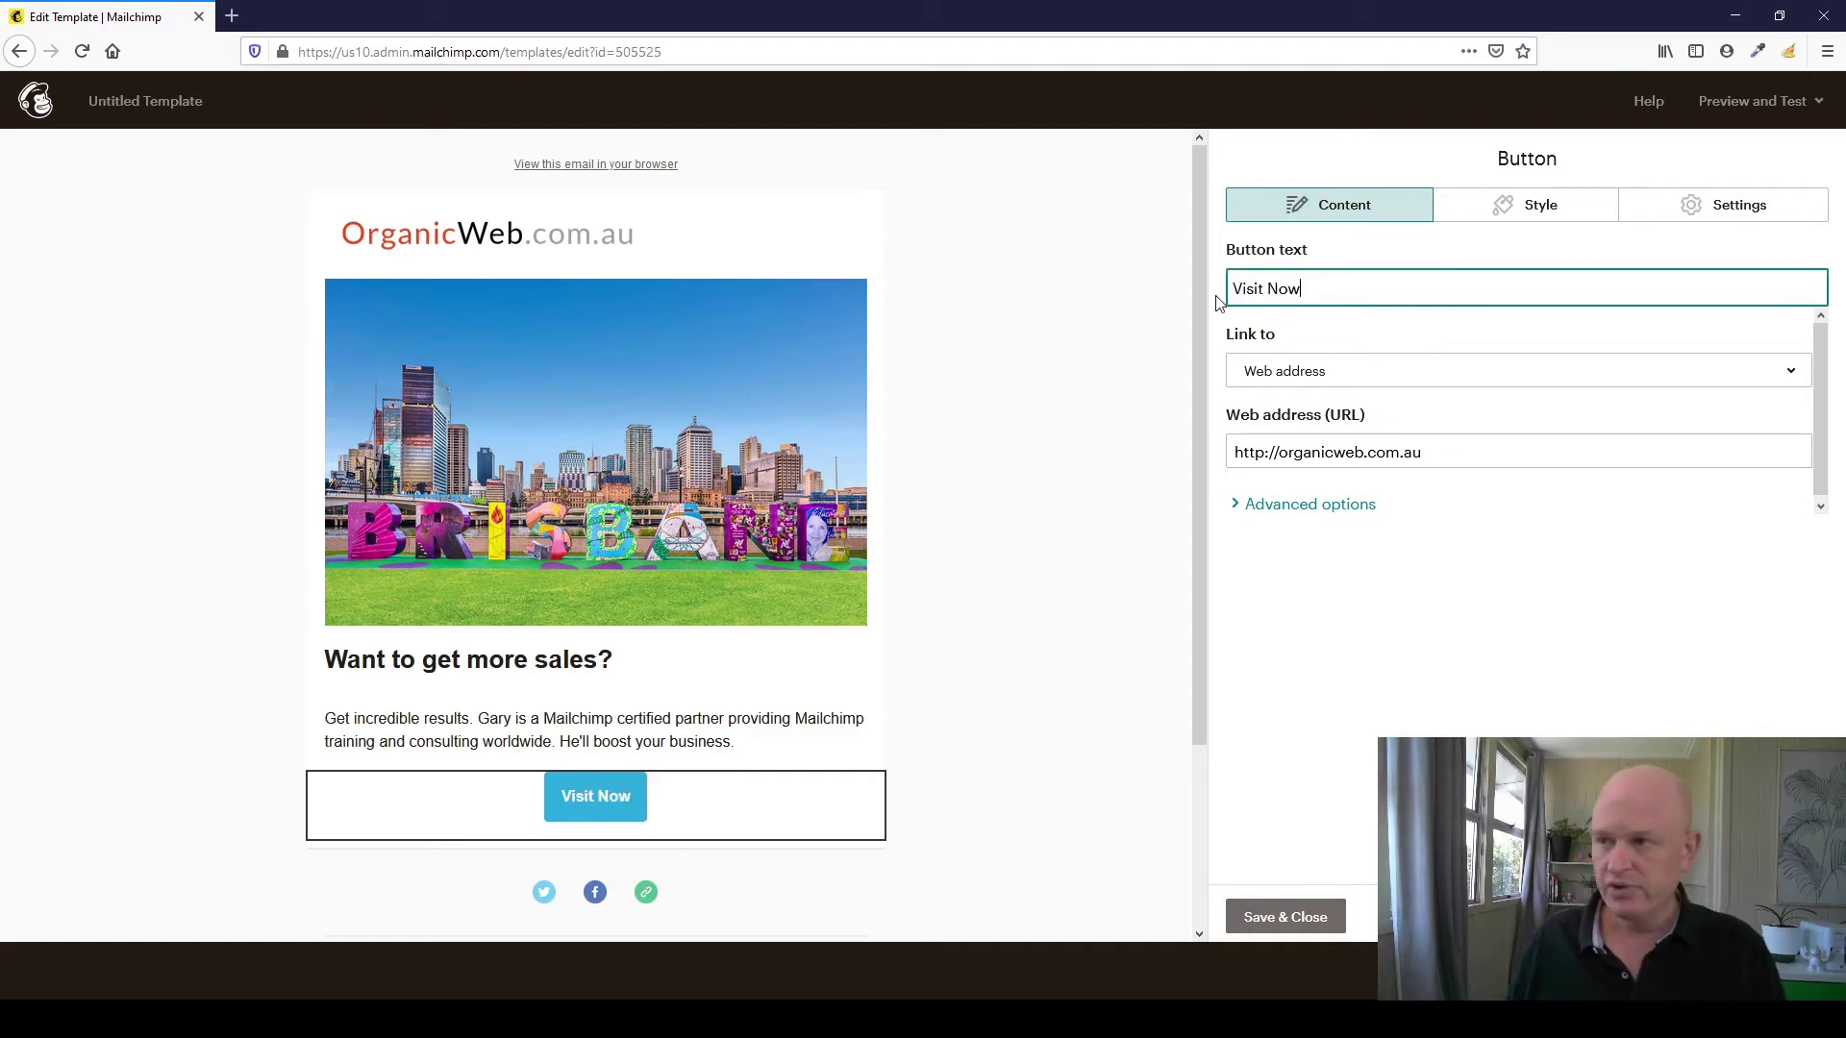
pyautogui.click(1285, 916)
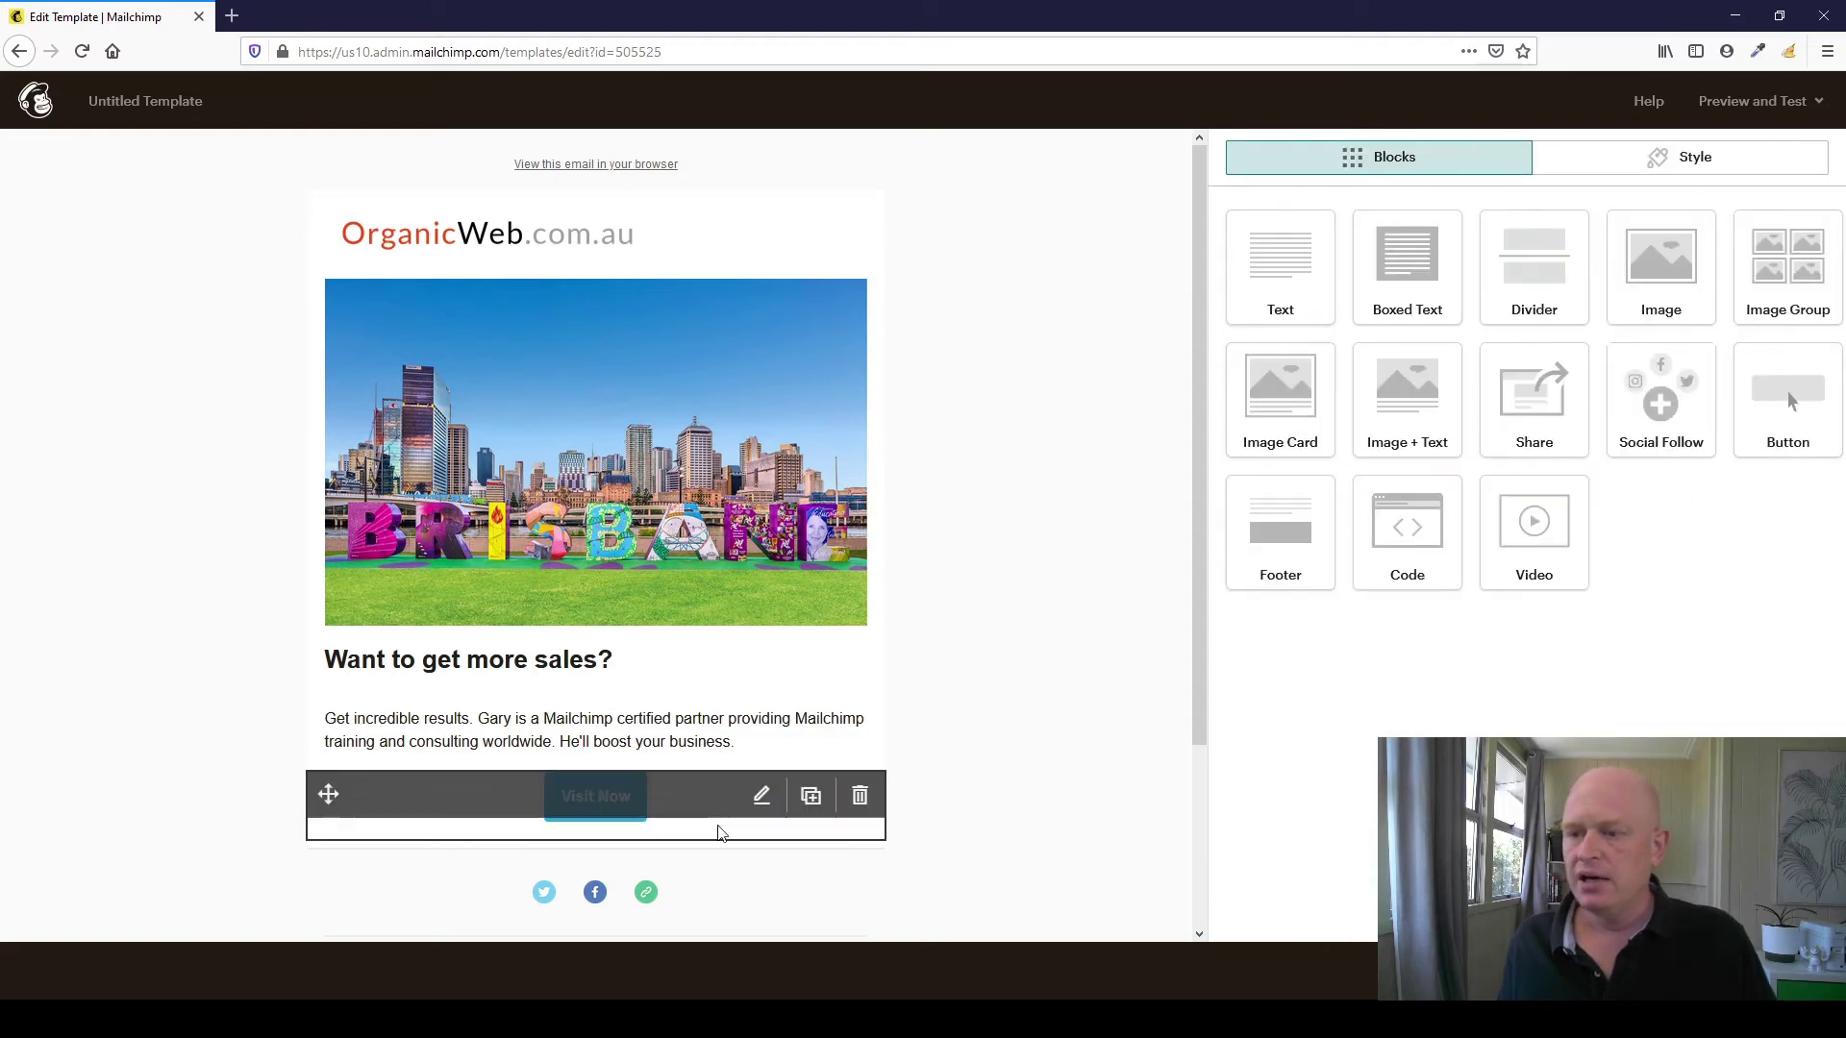
pyautogui.scroll(-3, 726, 827)
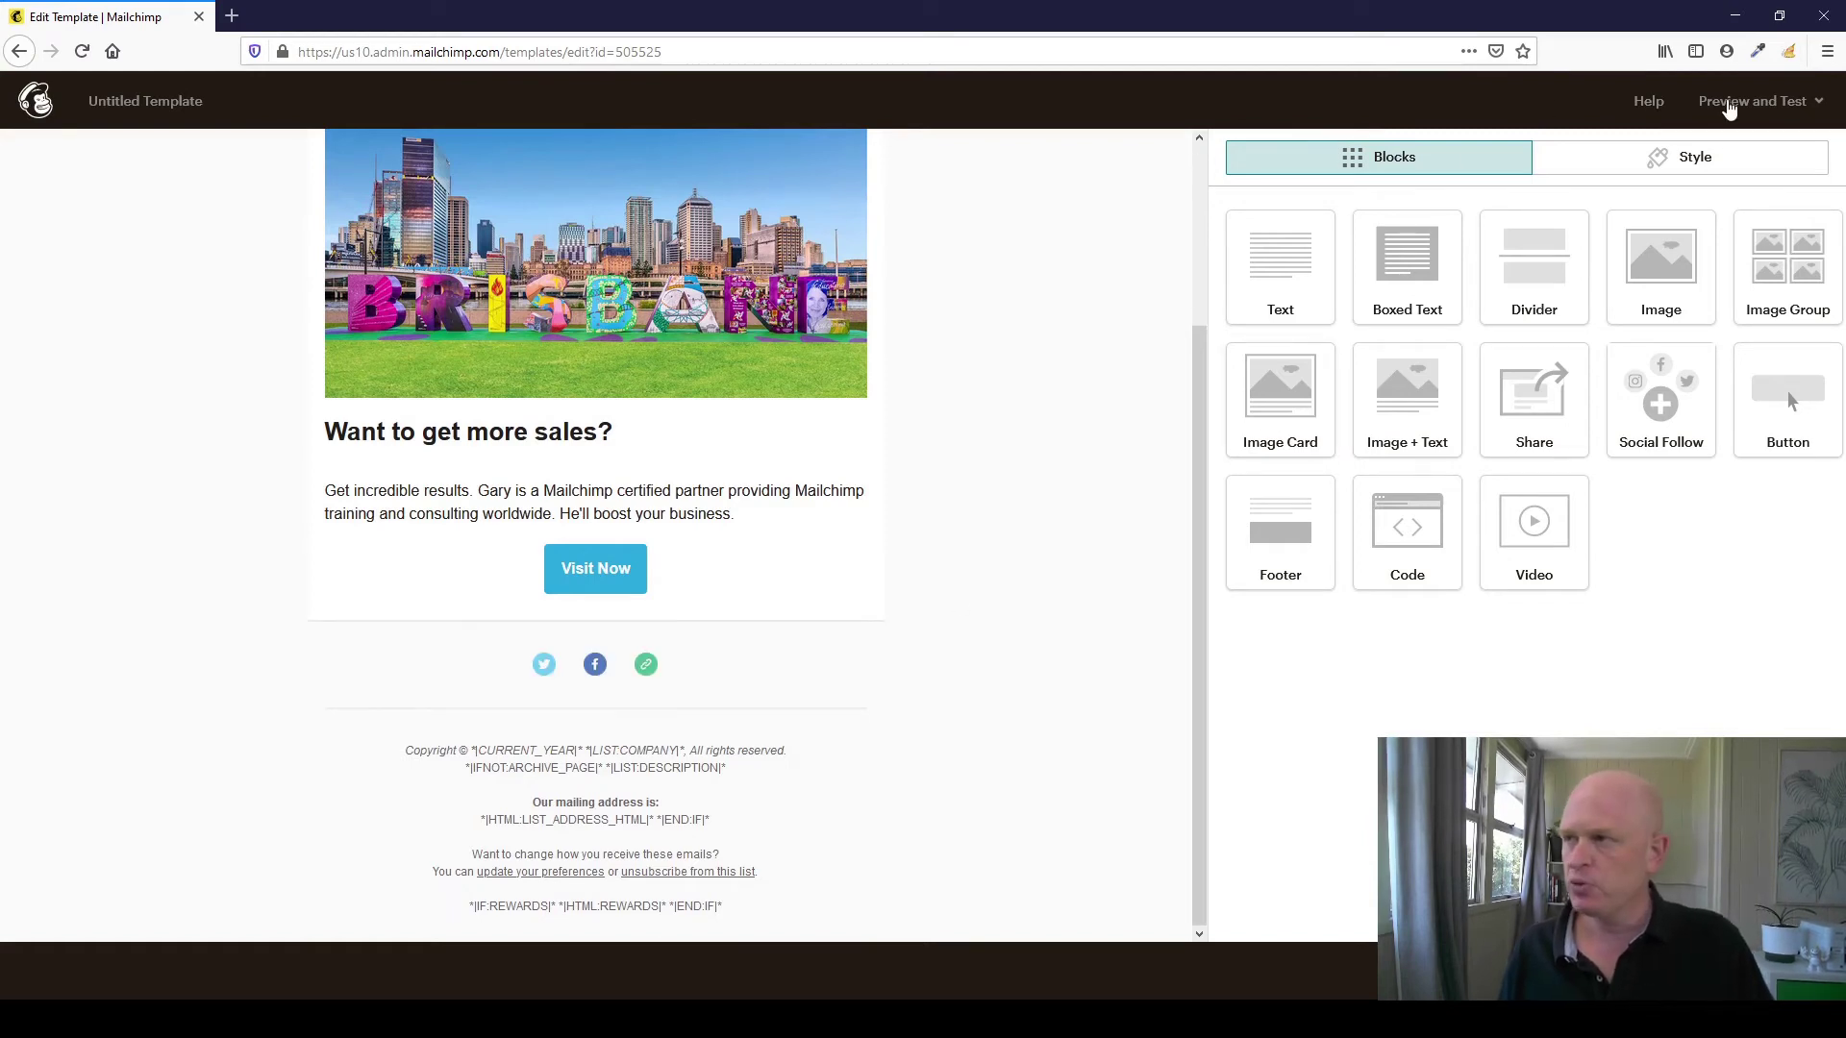
pyautogui.click(1734, 107)
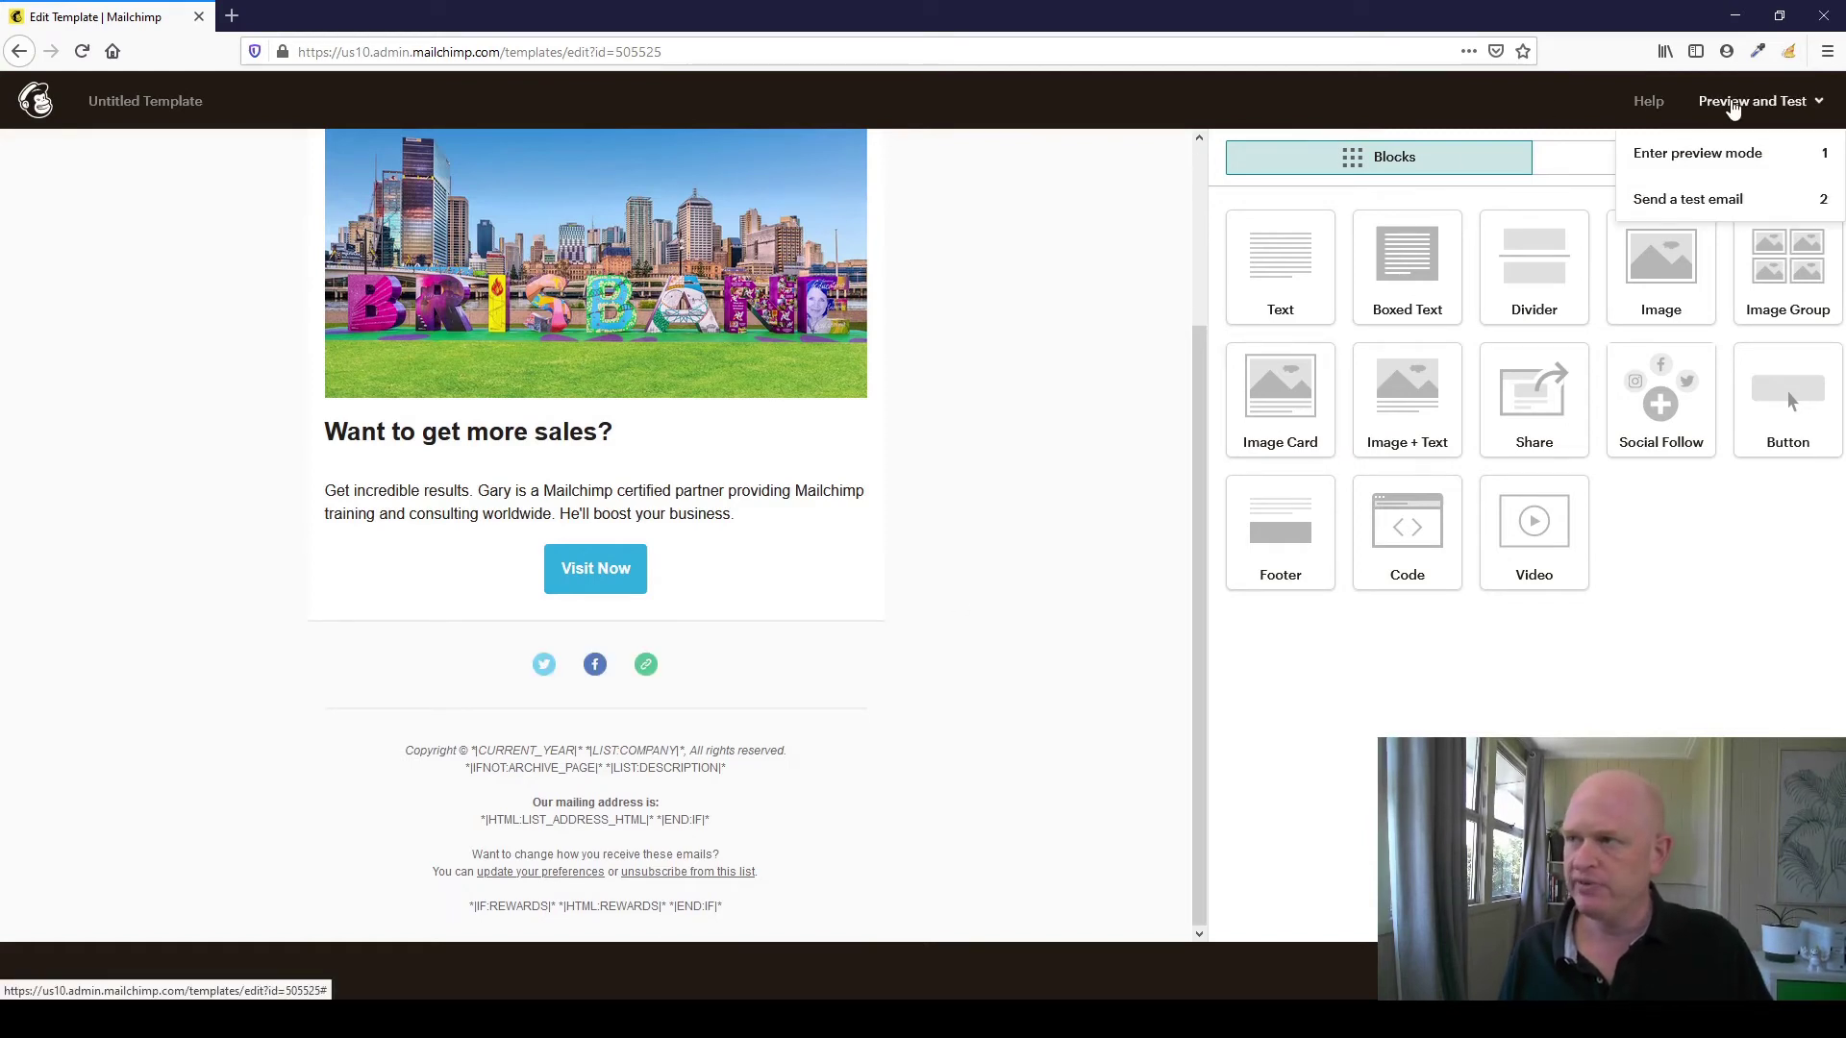
pyautogui.click(1530, 120)
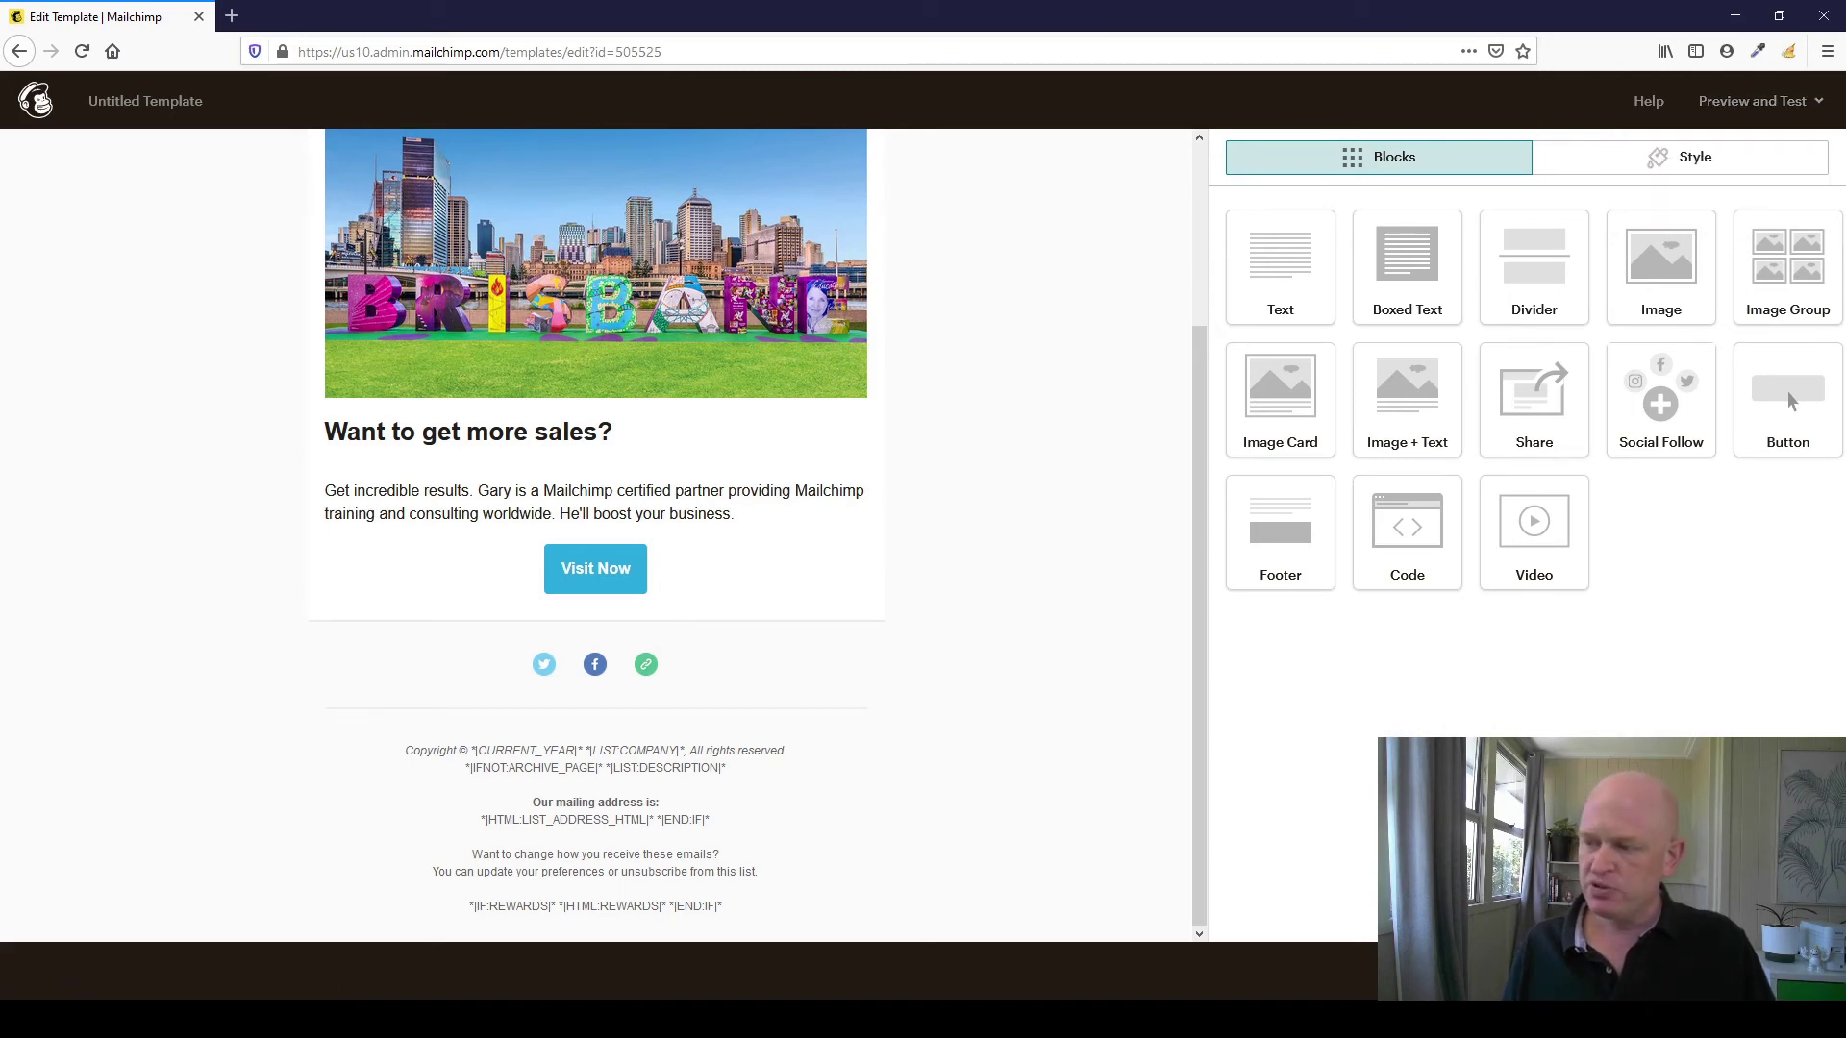
pyautogui.scroll(3, 968, 693)
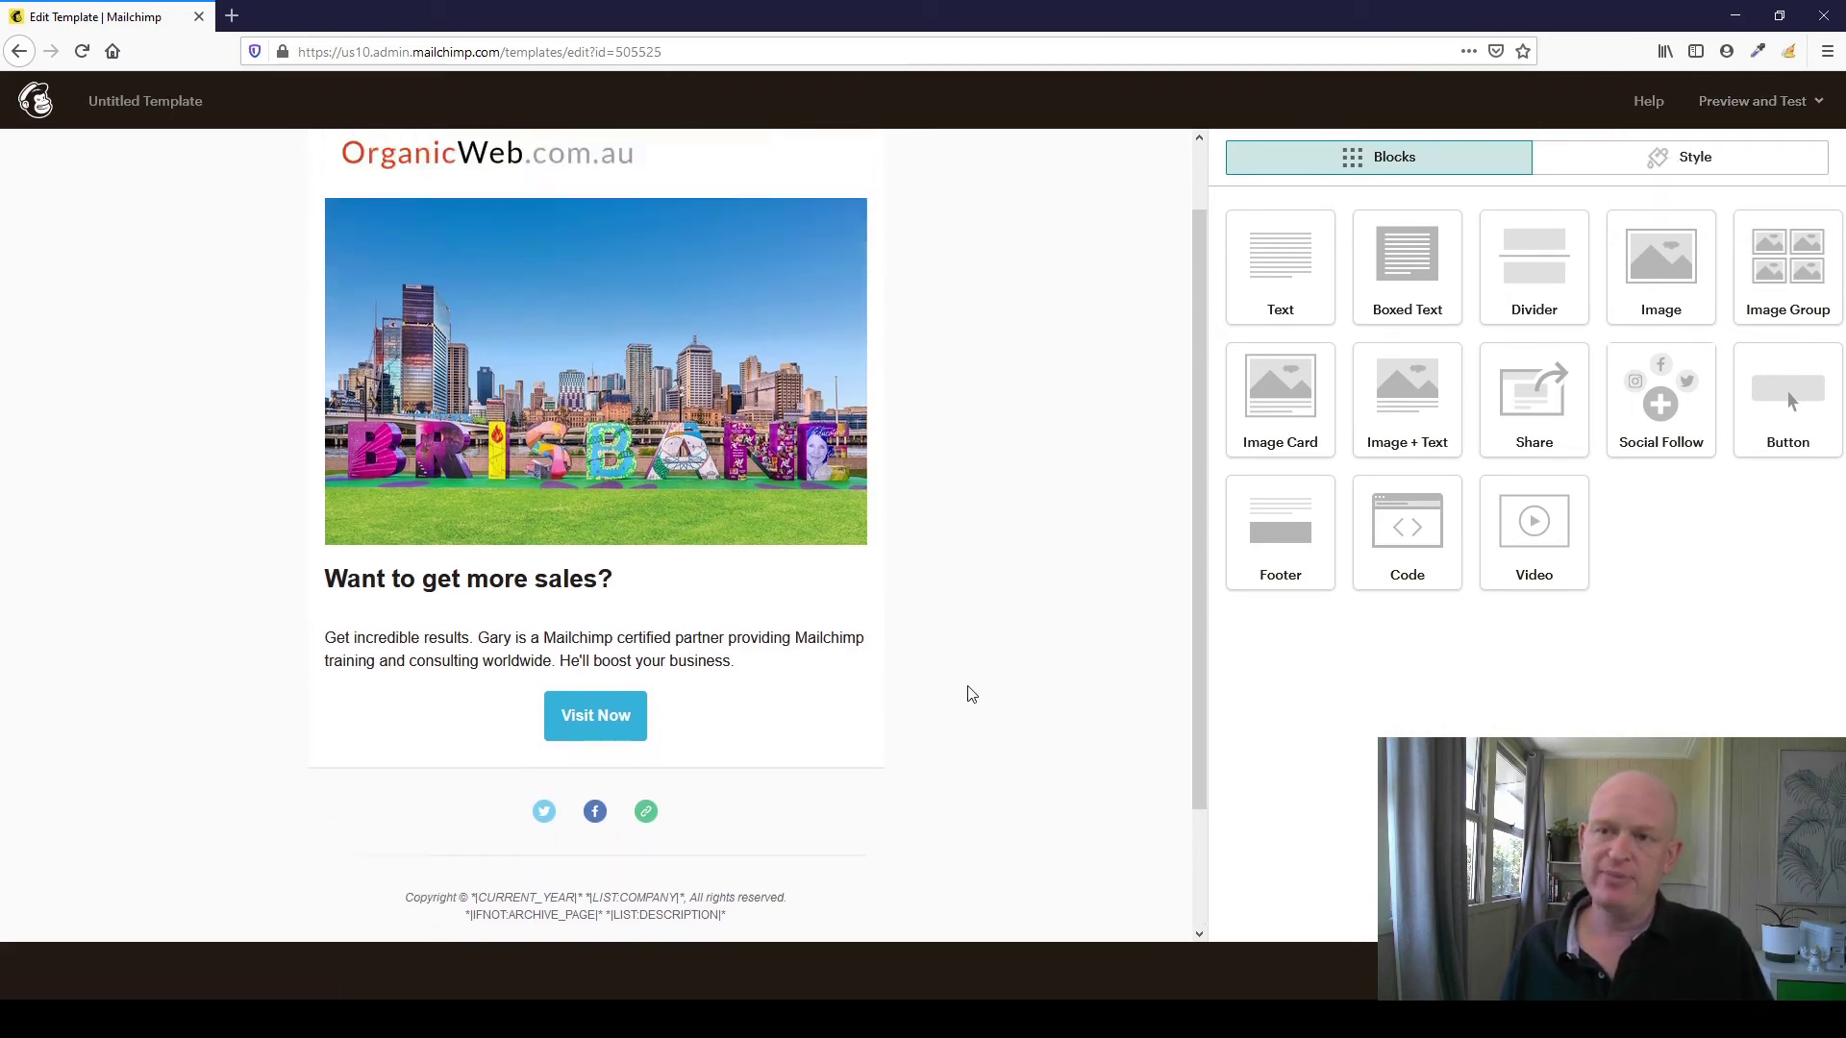
pyautogui.scroll(-3, 1036, 820)
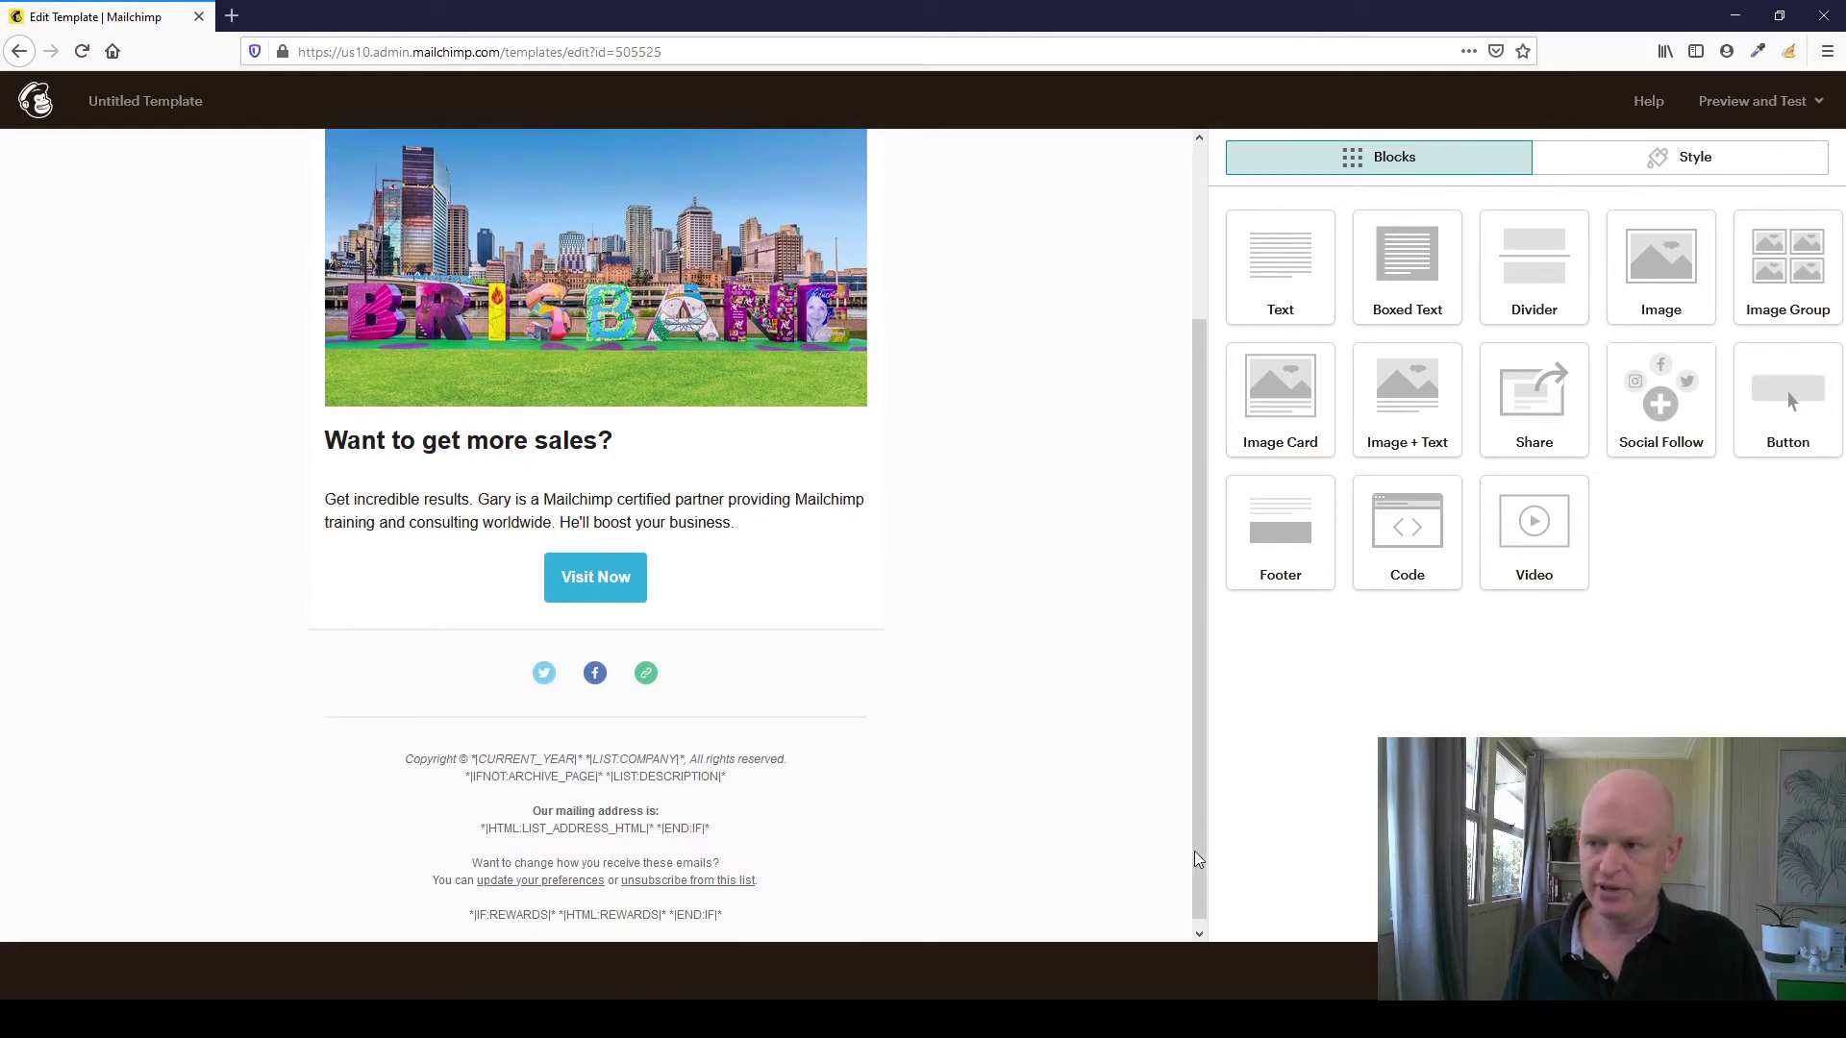
# - Save the template as 'Gary's Test' and exit to the Templates list
pyautogui.click(1730, 971)
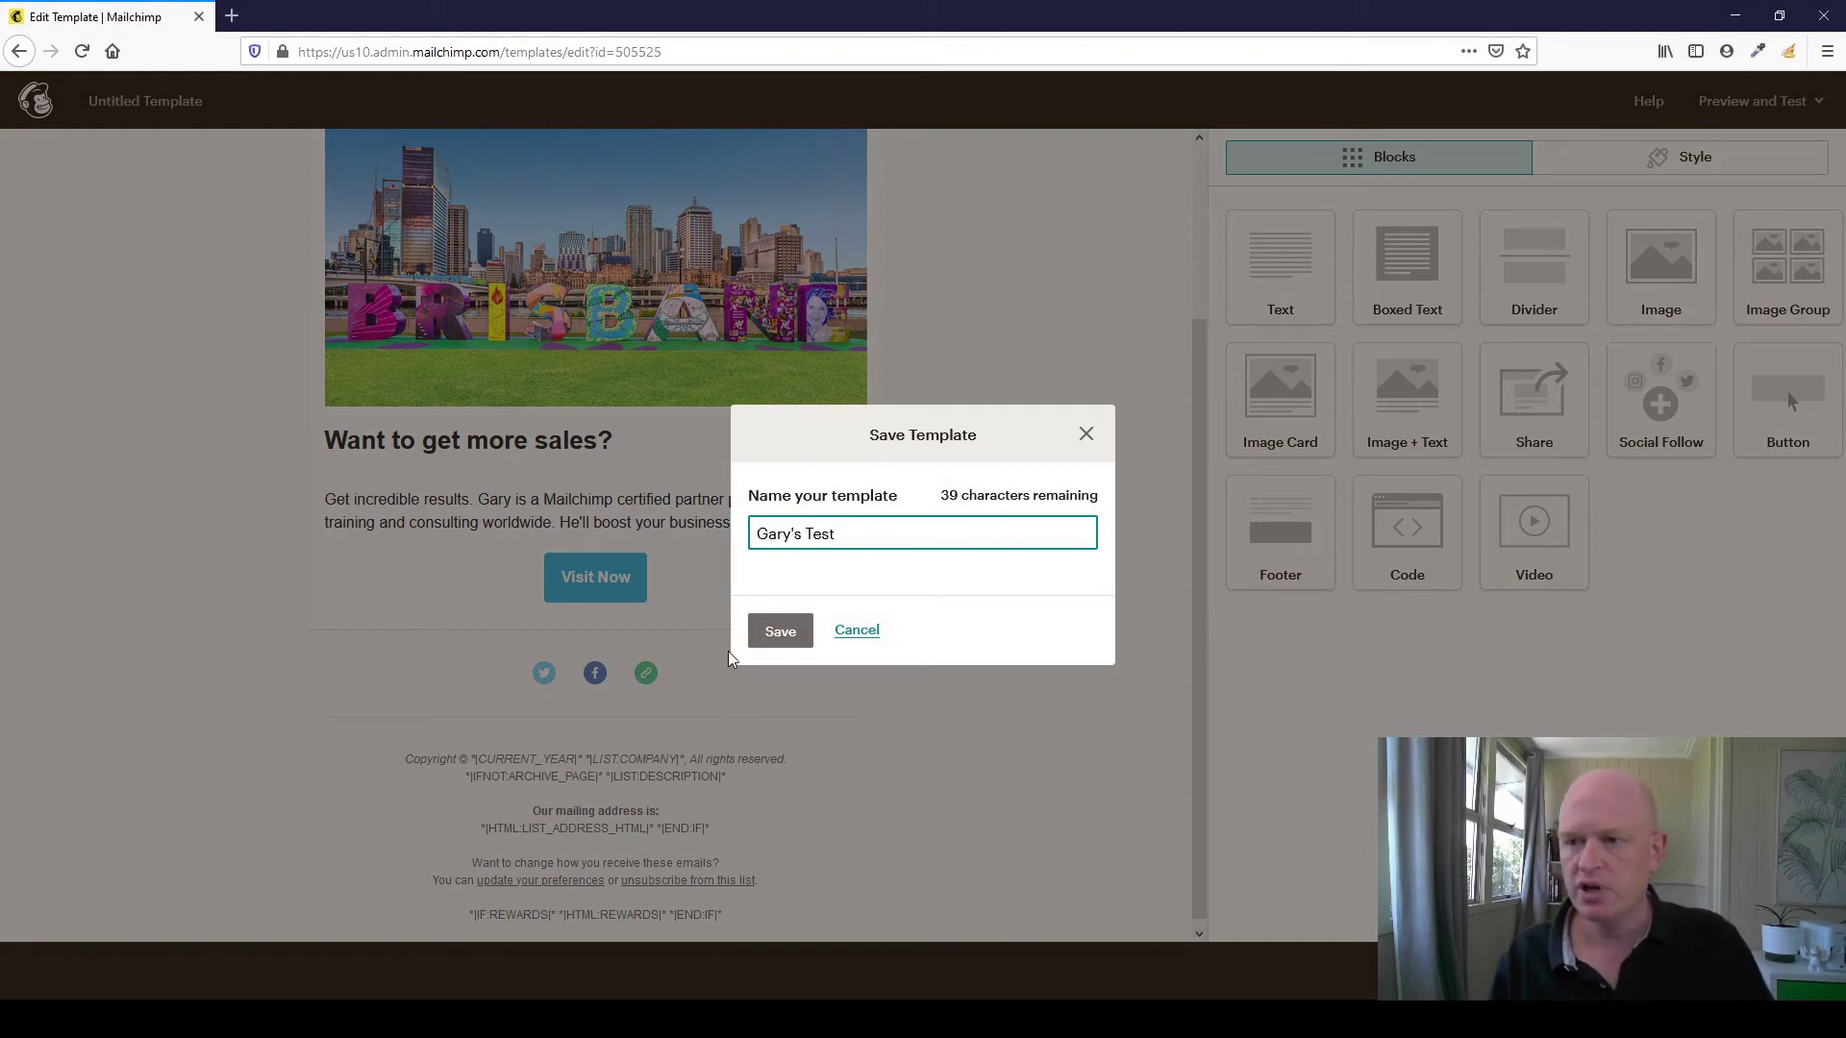
pyautogui.click(781, 631)
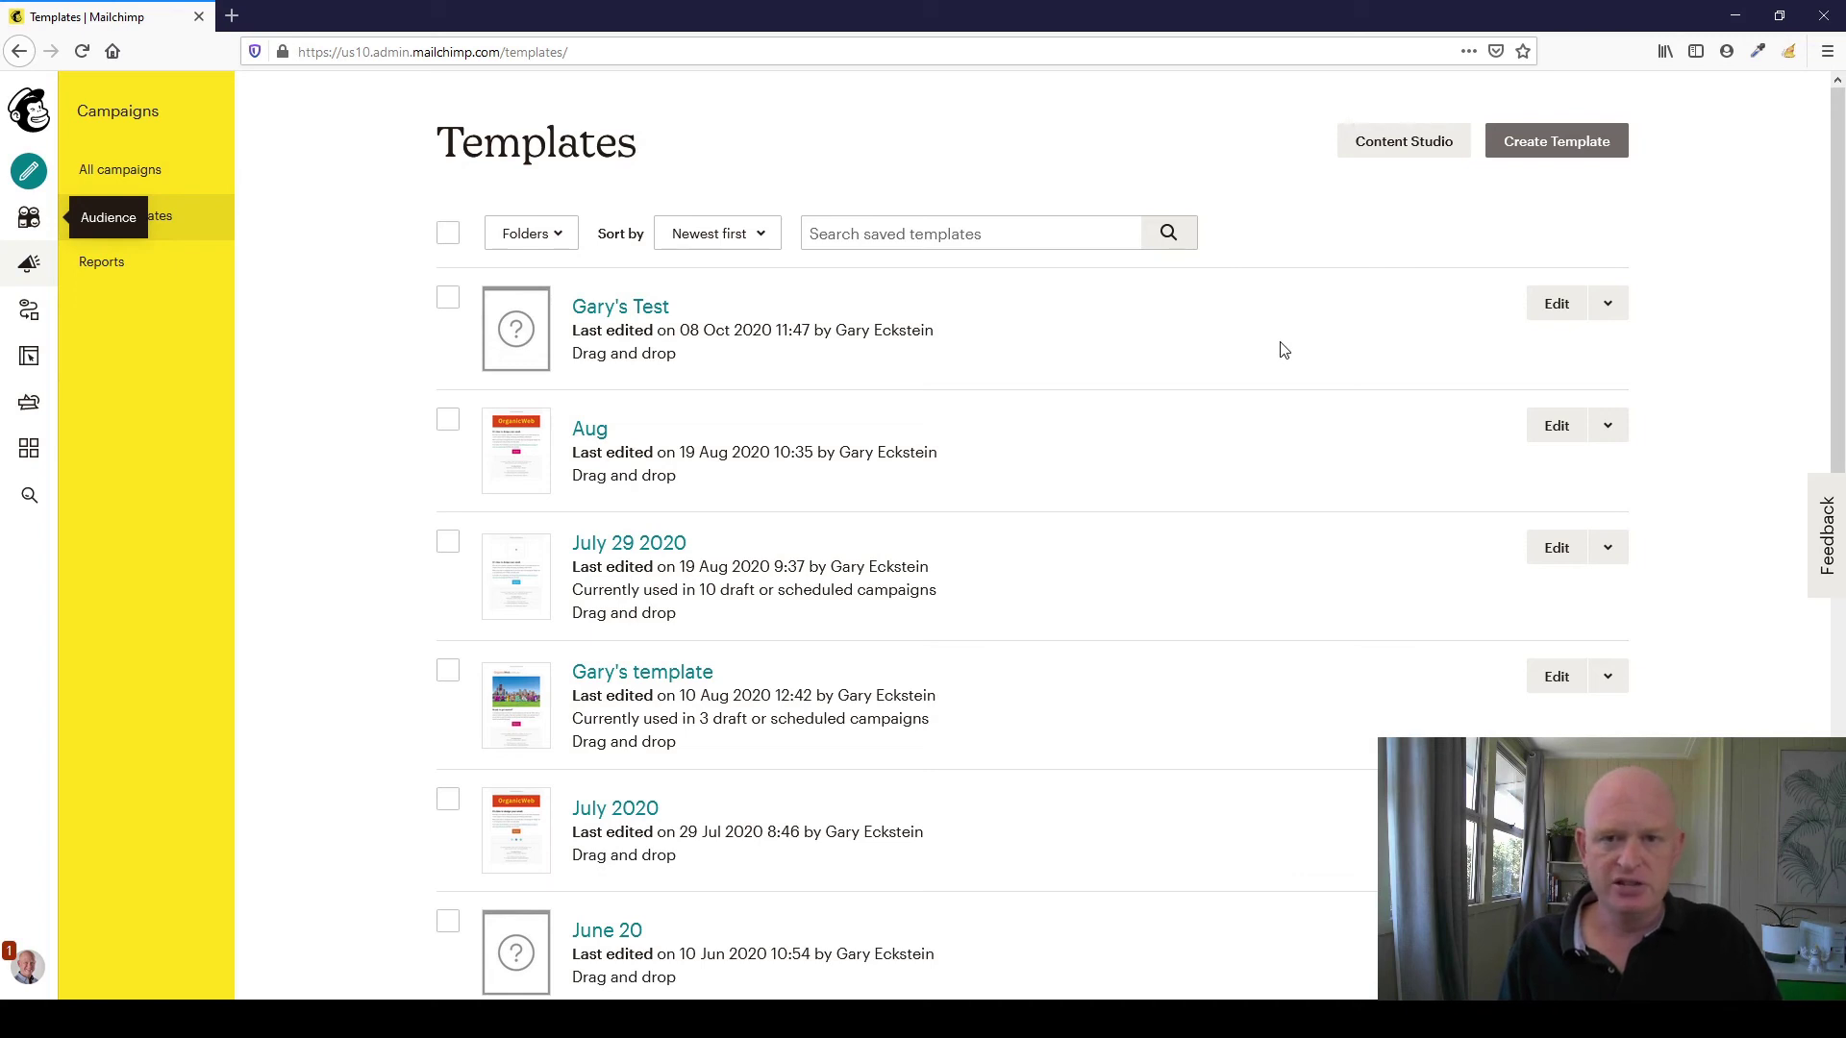
# - Open the actions dropdown beside Edit for Gary's Test
pyautogui.click(1609, 306)
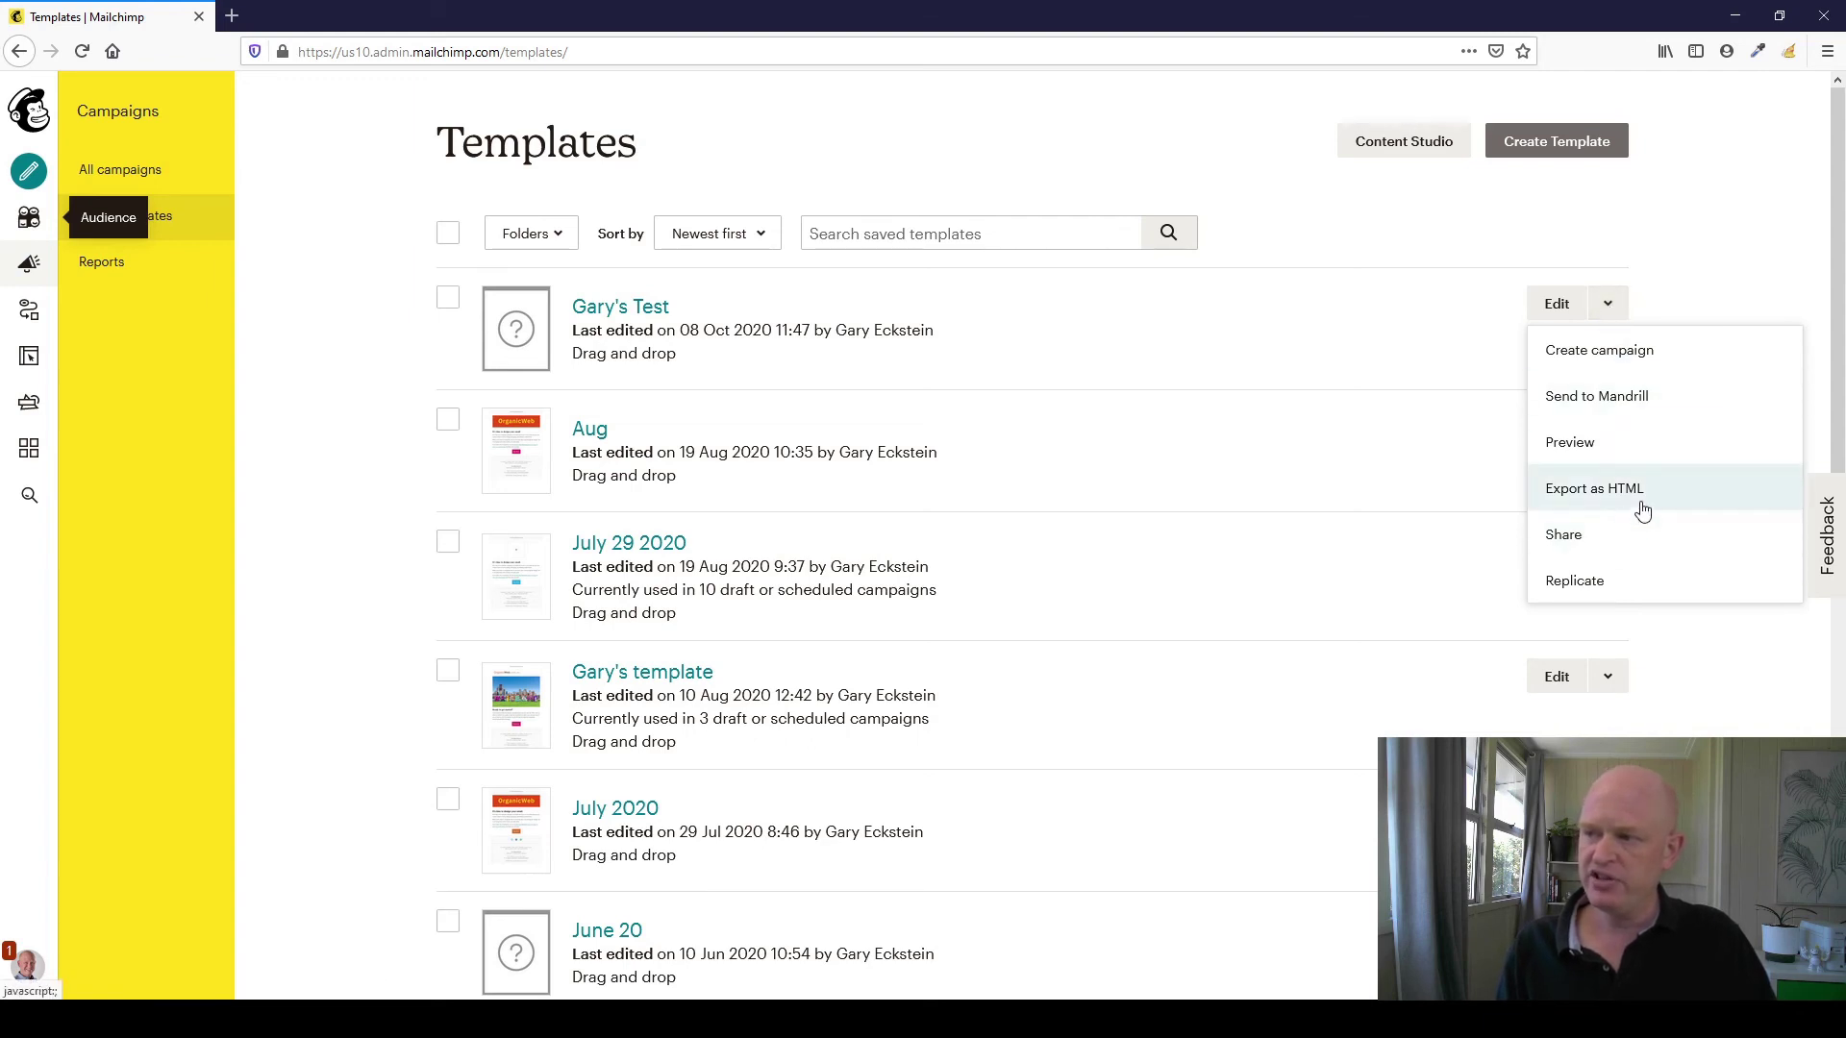
# - Open Gary's Test's Share page and select its Share by URL link
pyautogui.click(1646, 541)
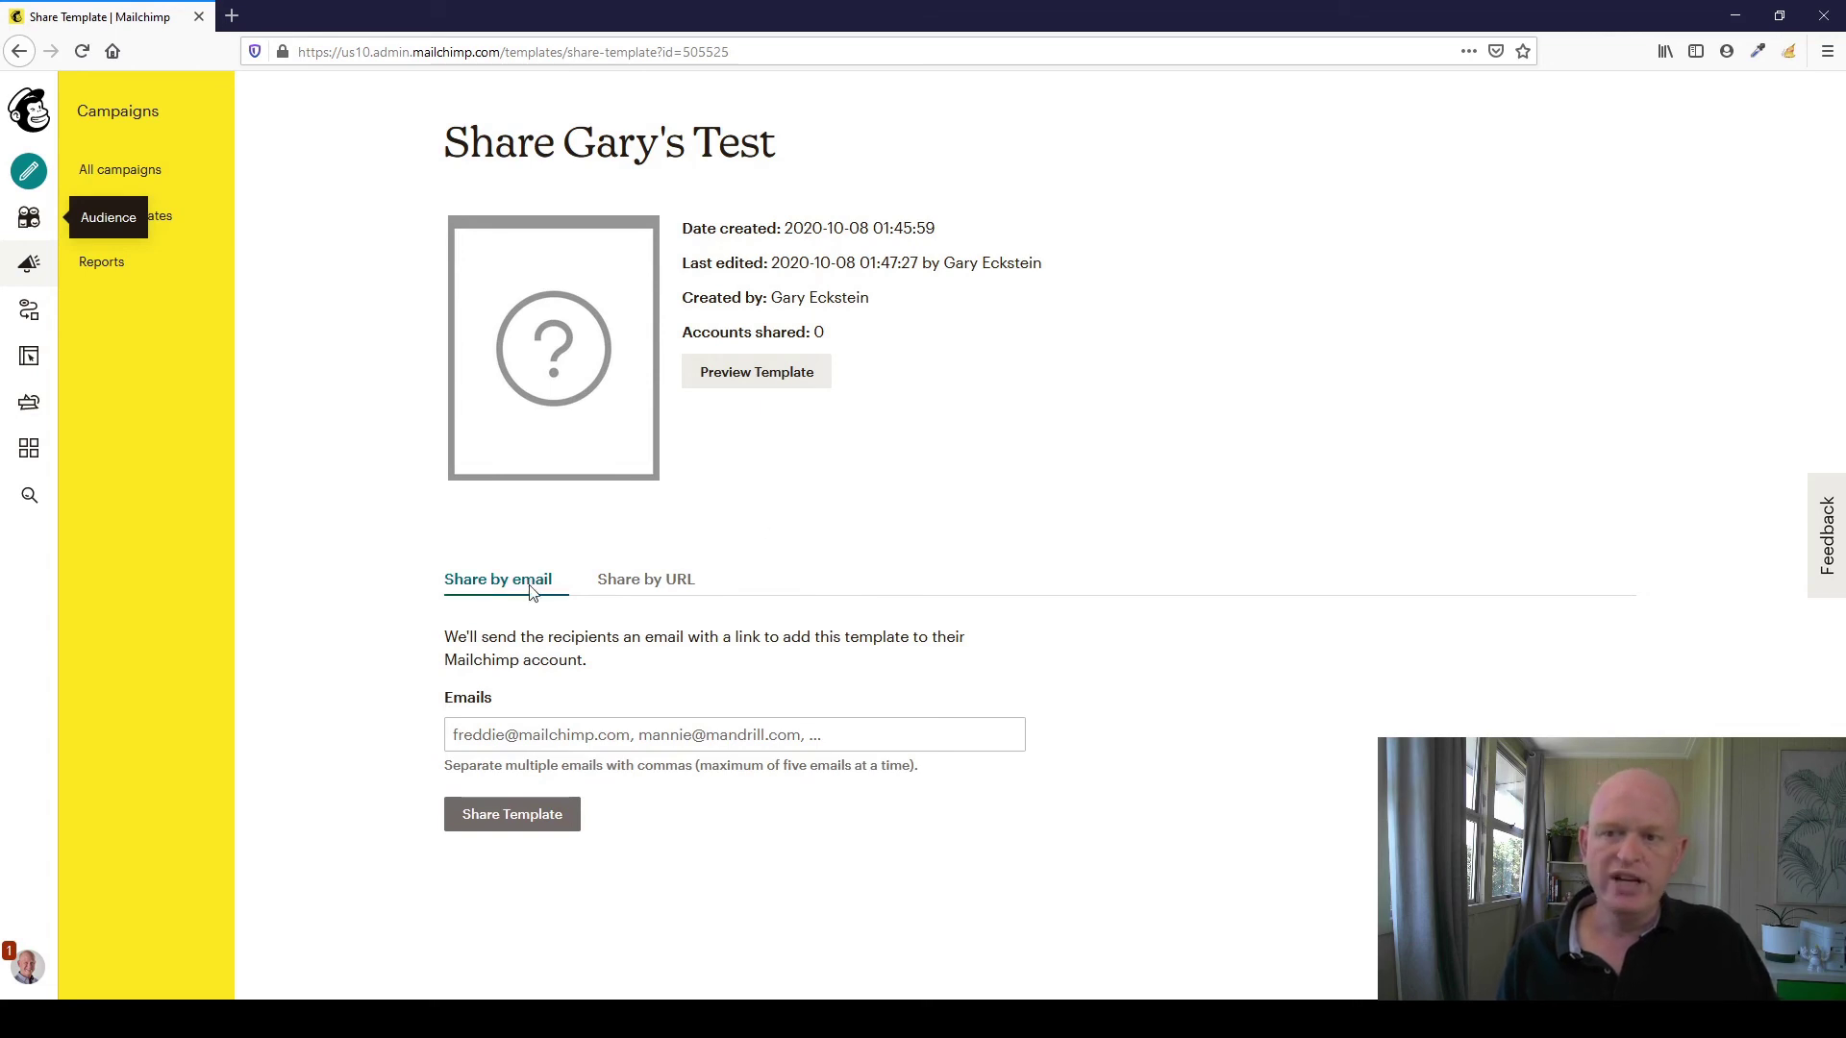
pyautogui.click(587, 727)
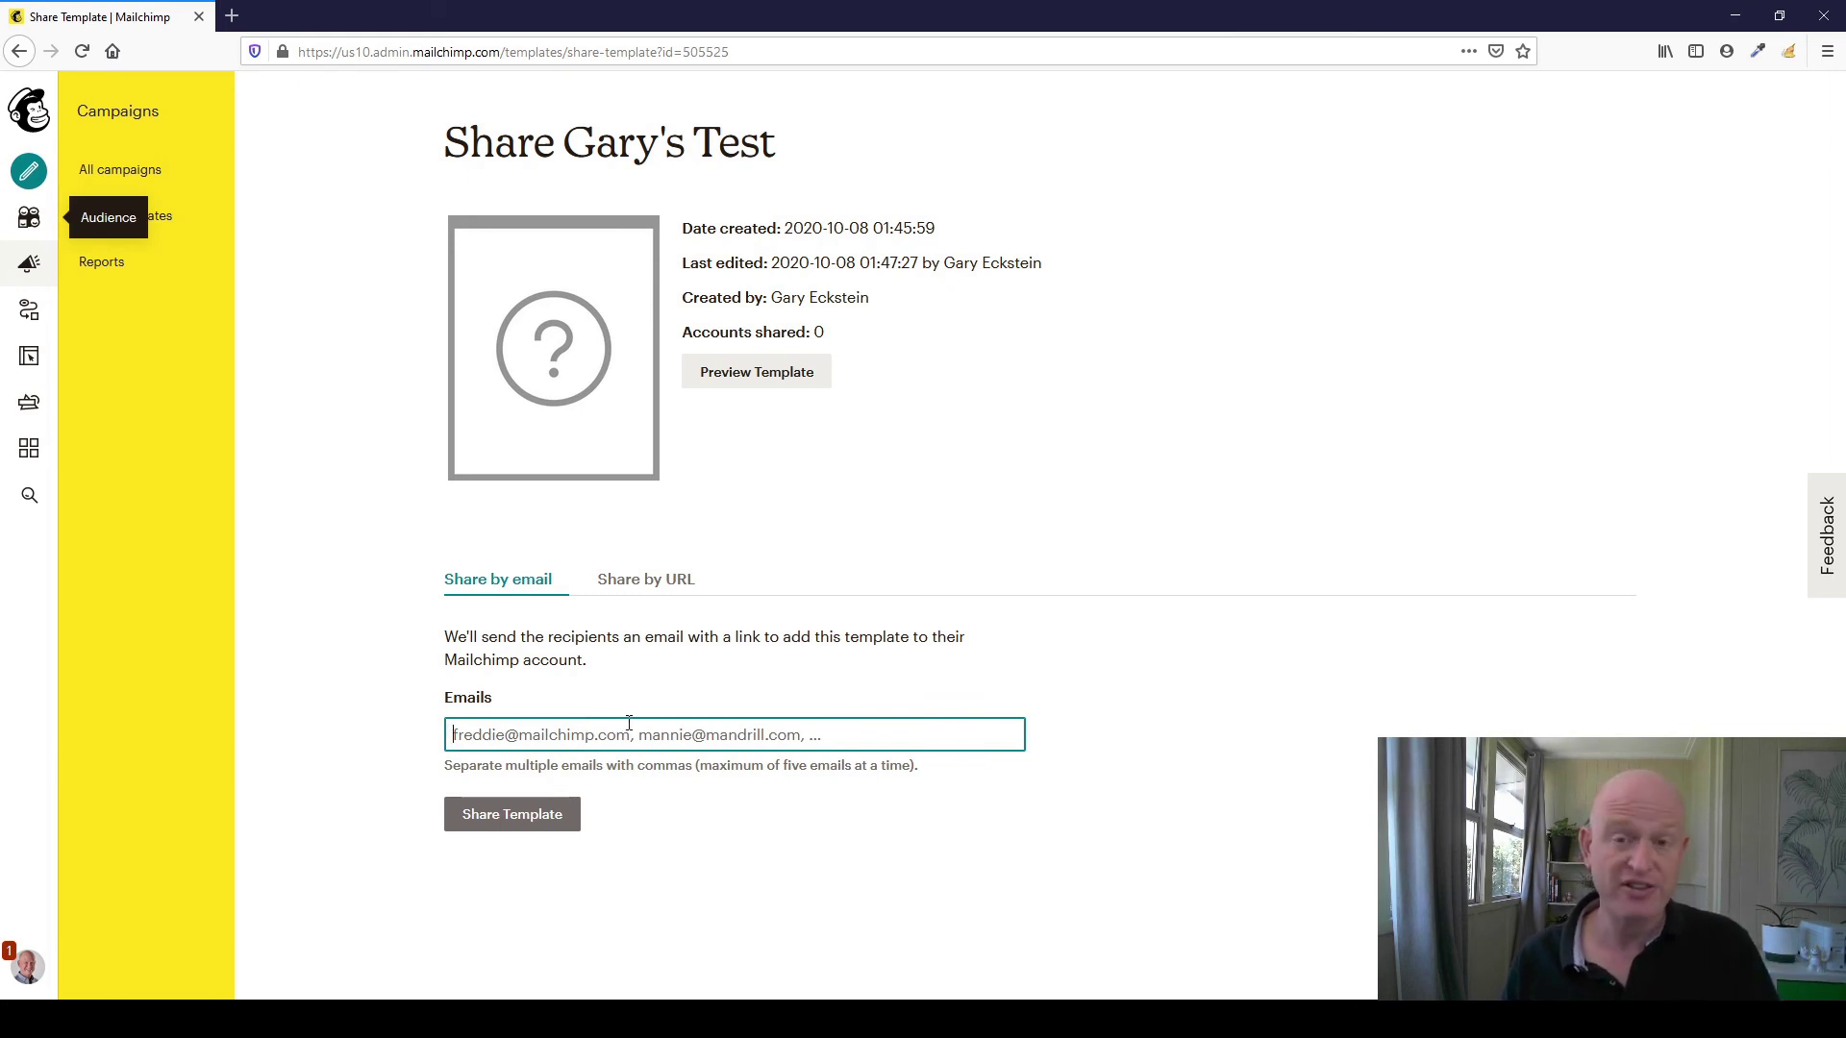
pyautogui.click(676, 583)
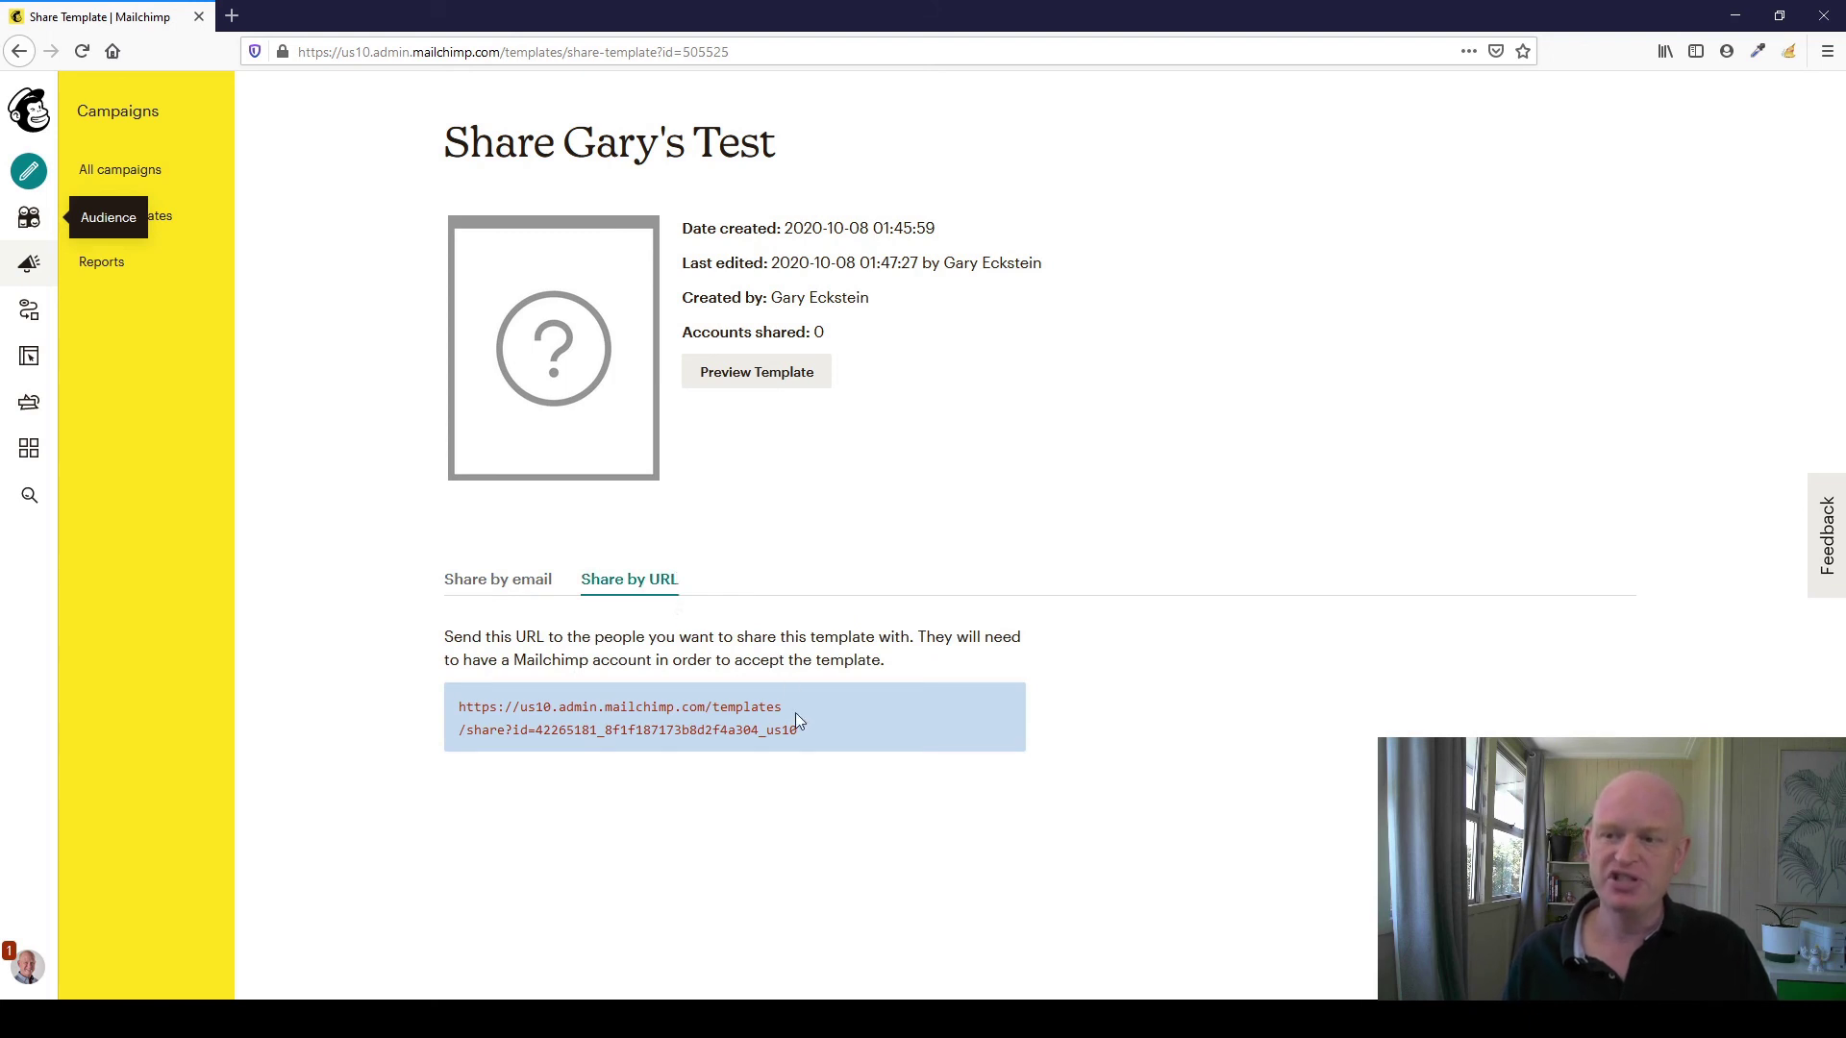
pyautogui.moveTo(811, 731); pyautogui.dragTo(440, 701)
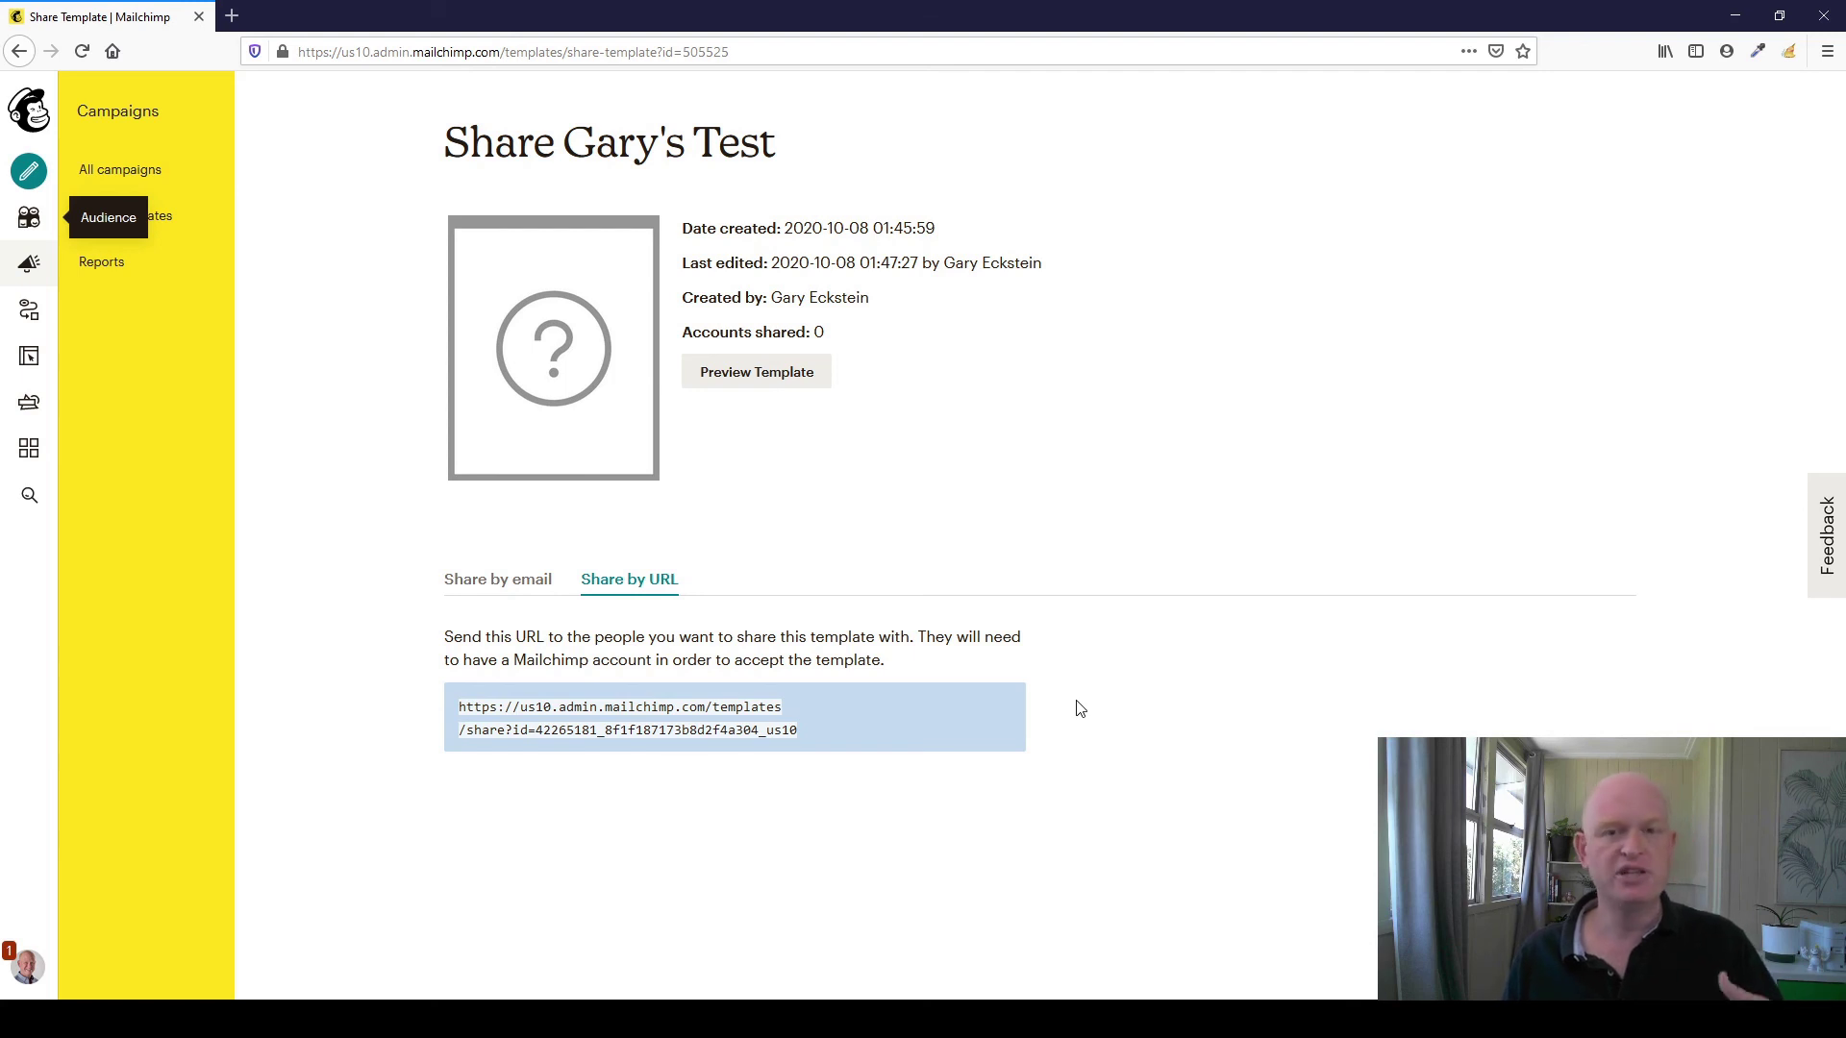
pyautogui.click(1106, 588)
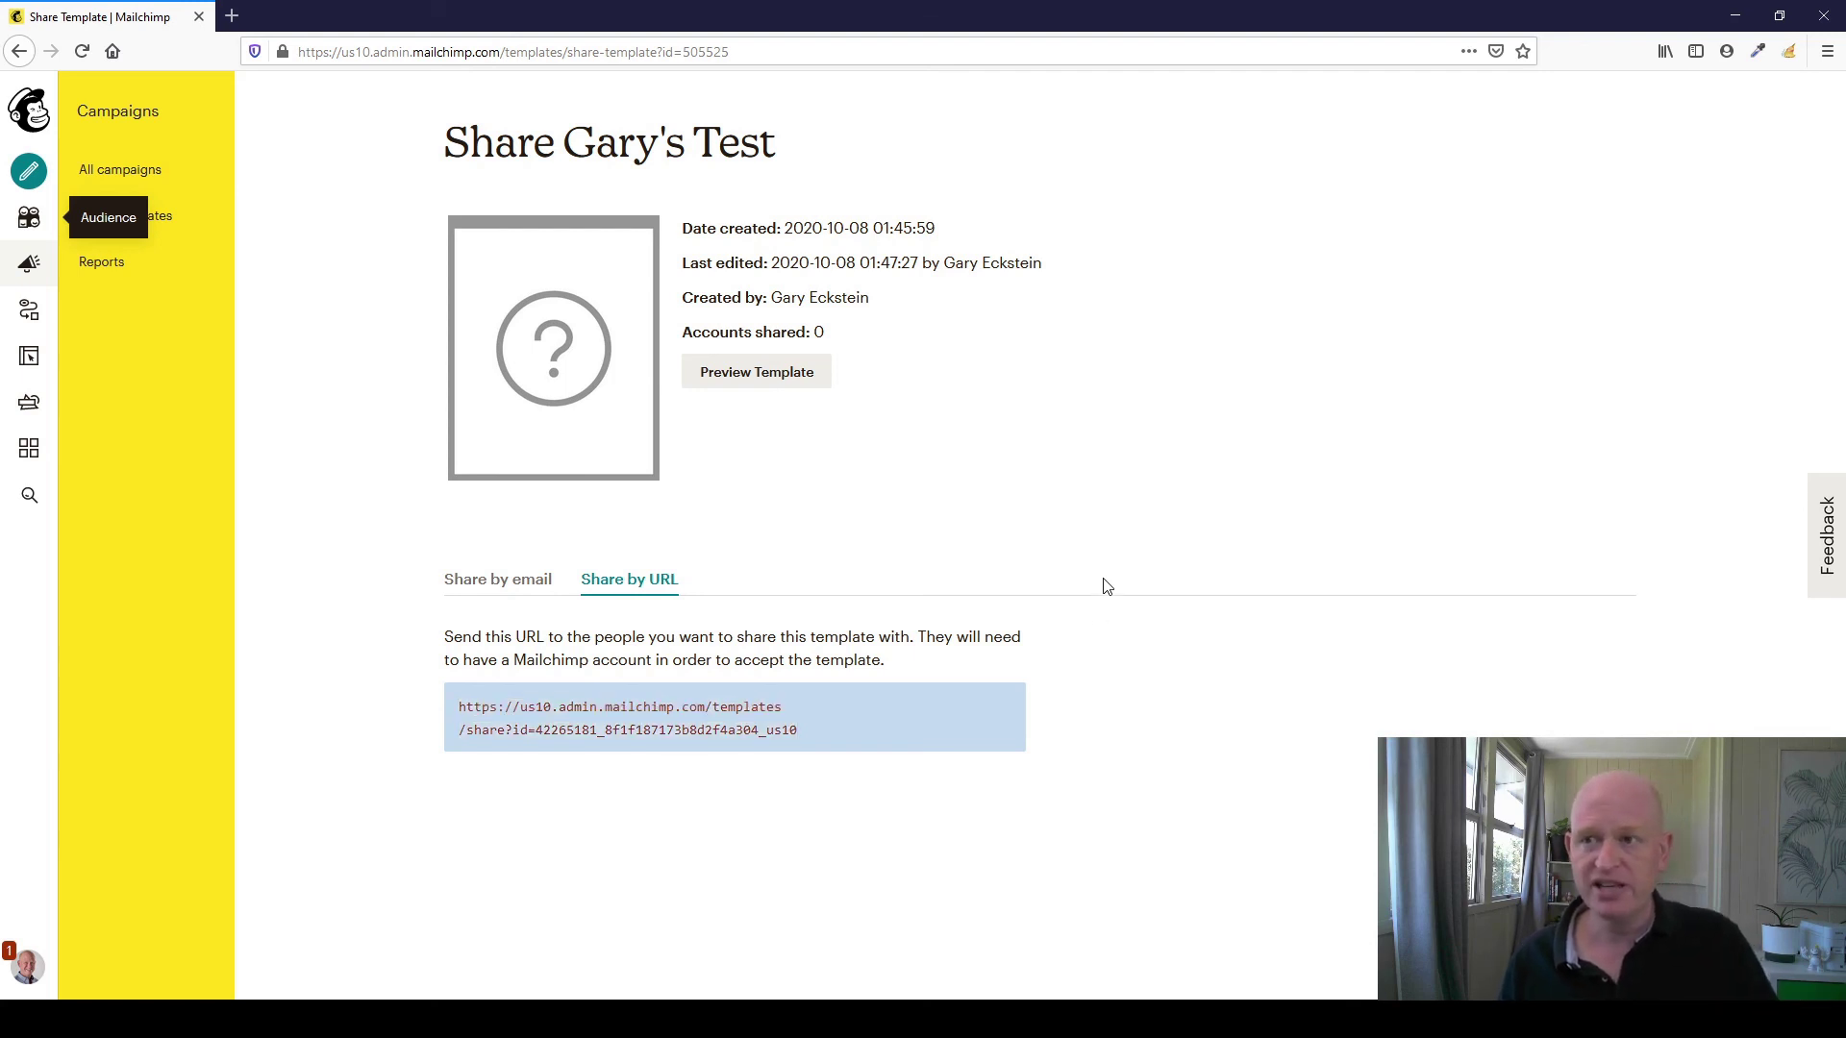
# - Return to Email templates and choose Share from Gary's Test's actions menu
pyautogui.click(199, 233)
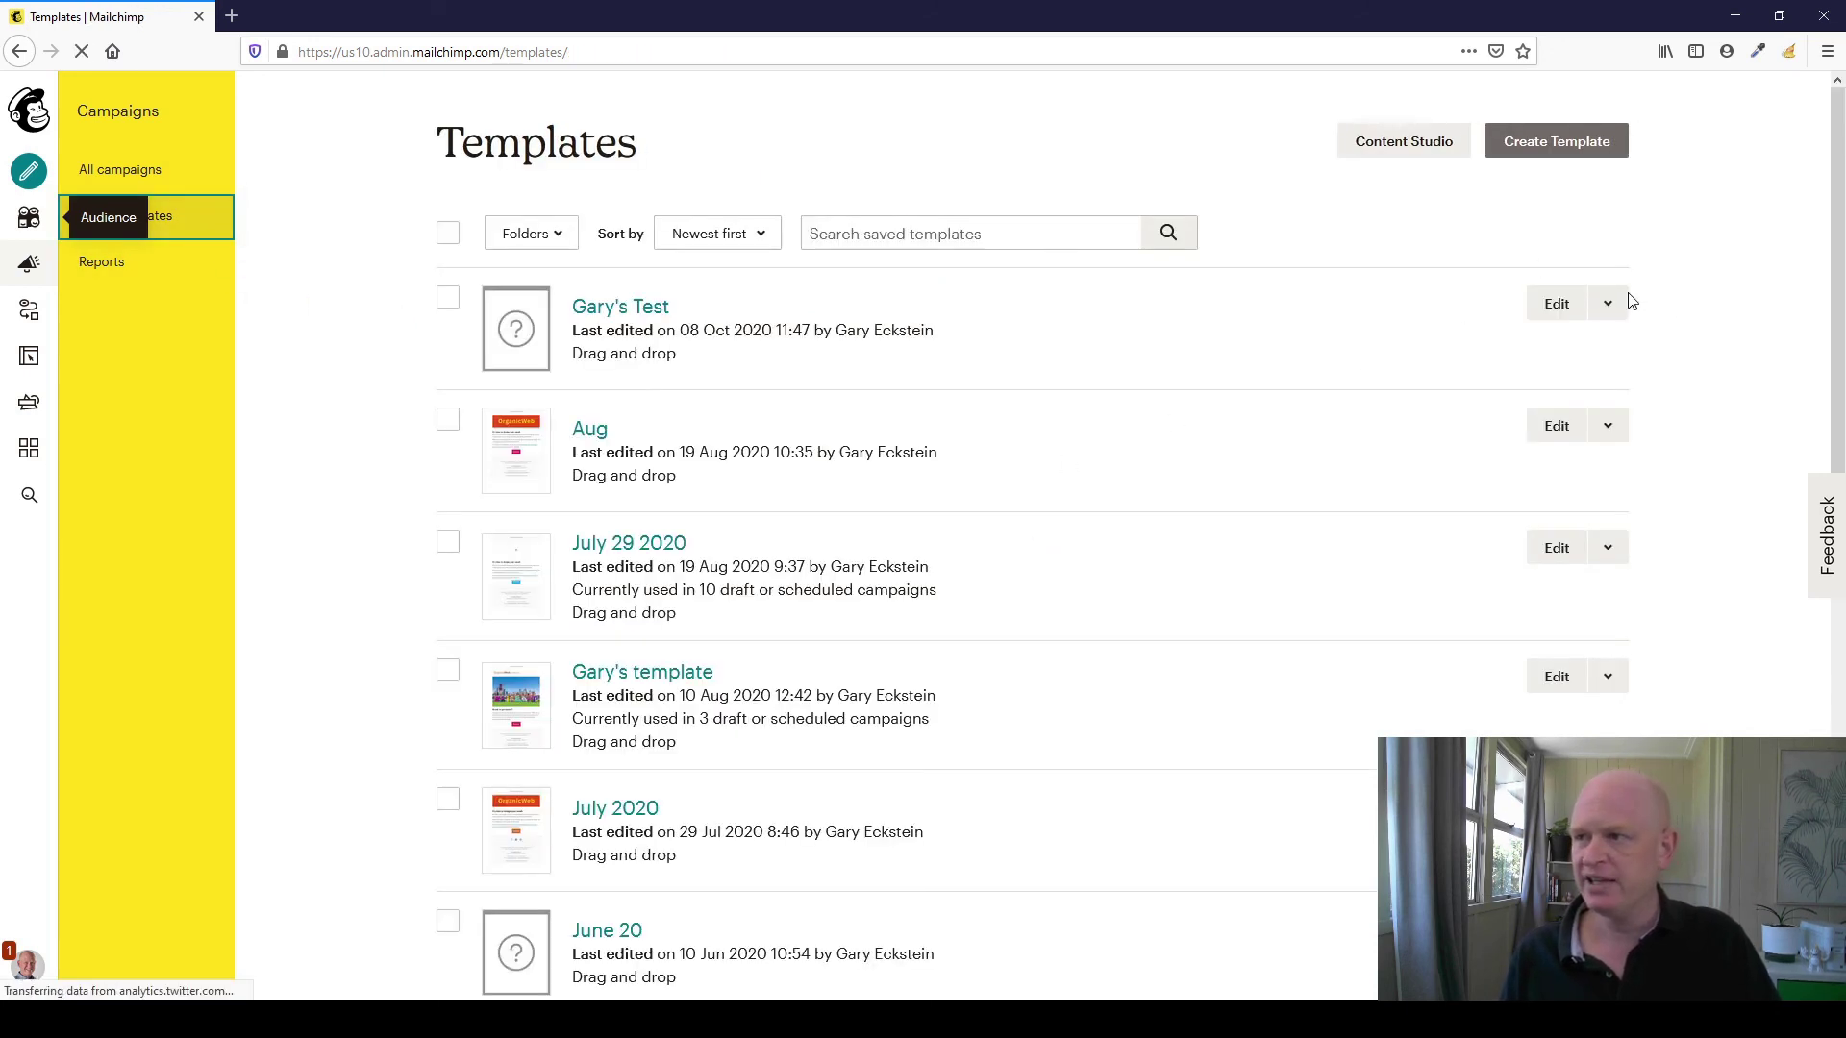
pyautogui.click(1610, 304)
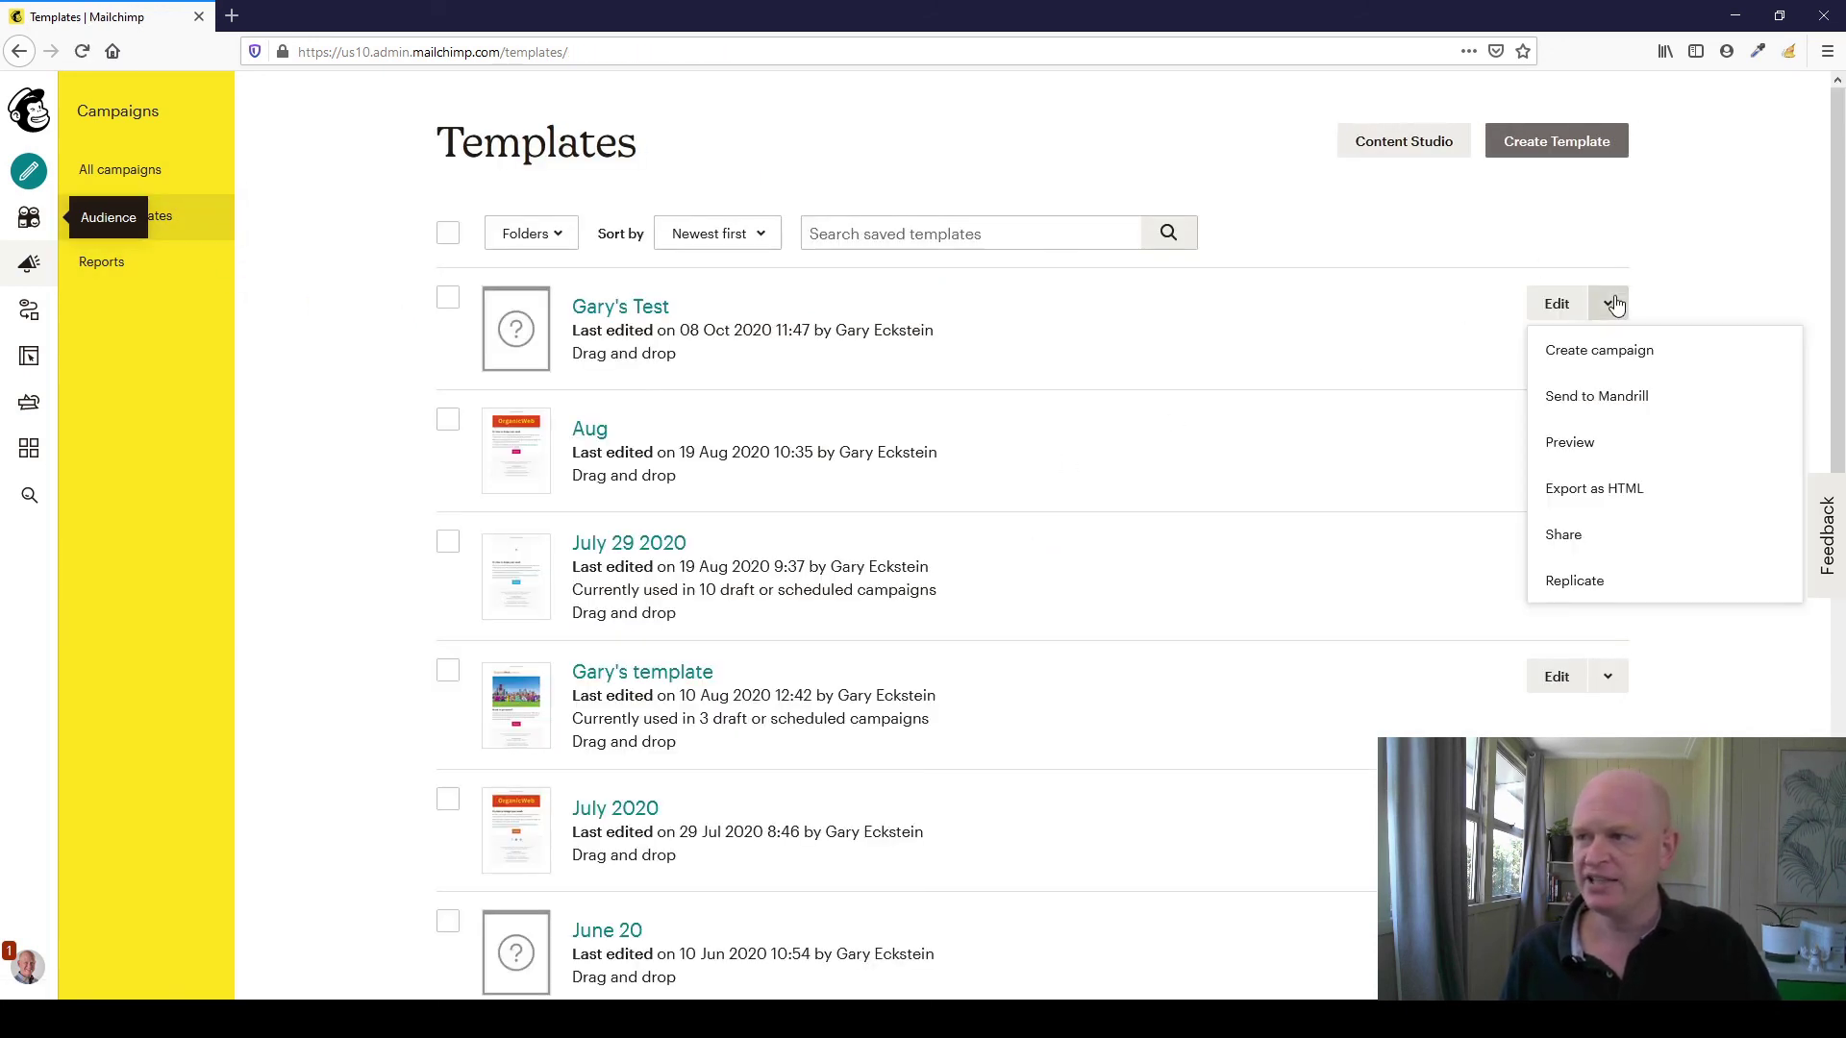
pyautogui.click(1569, 551)
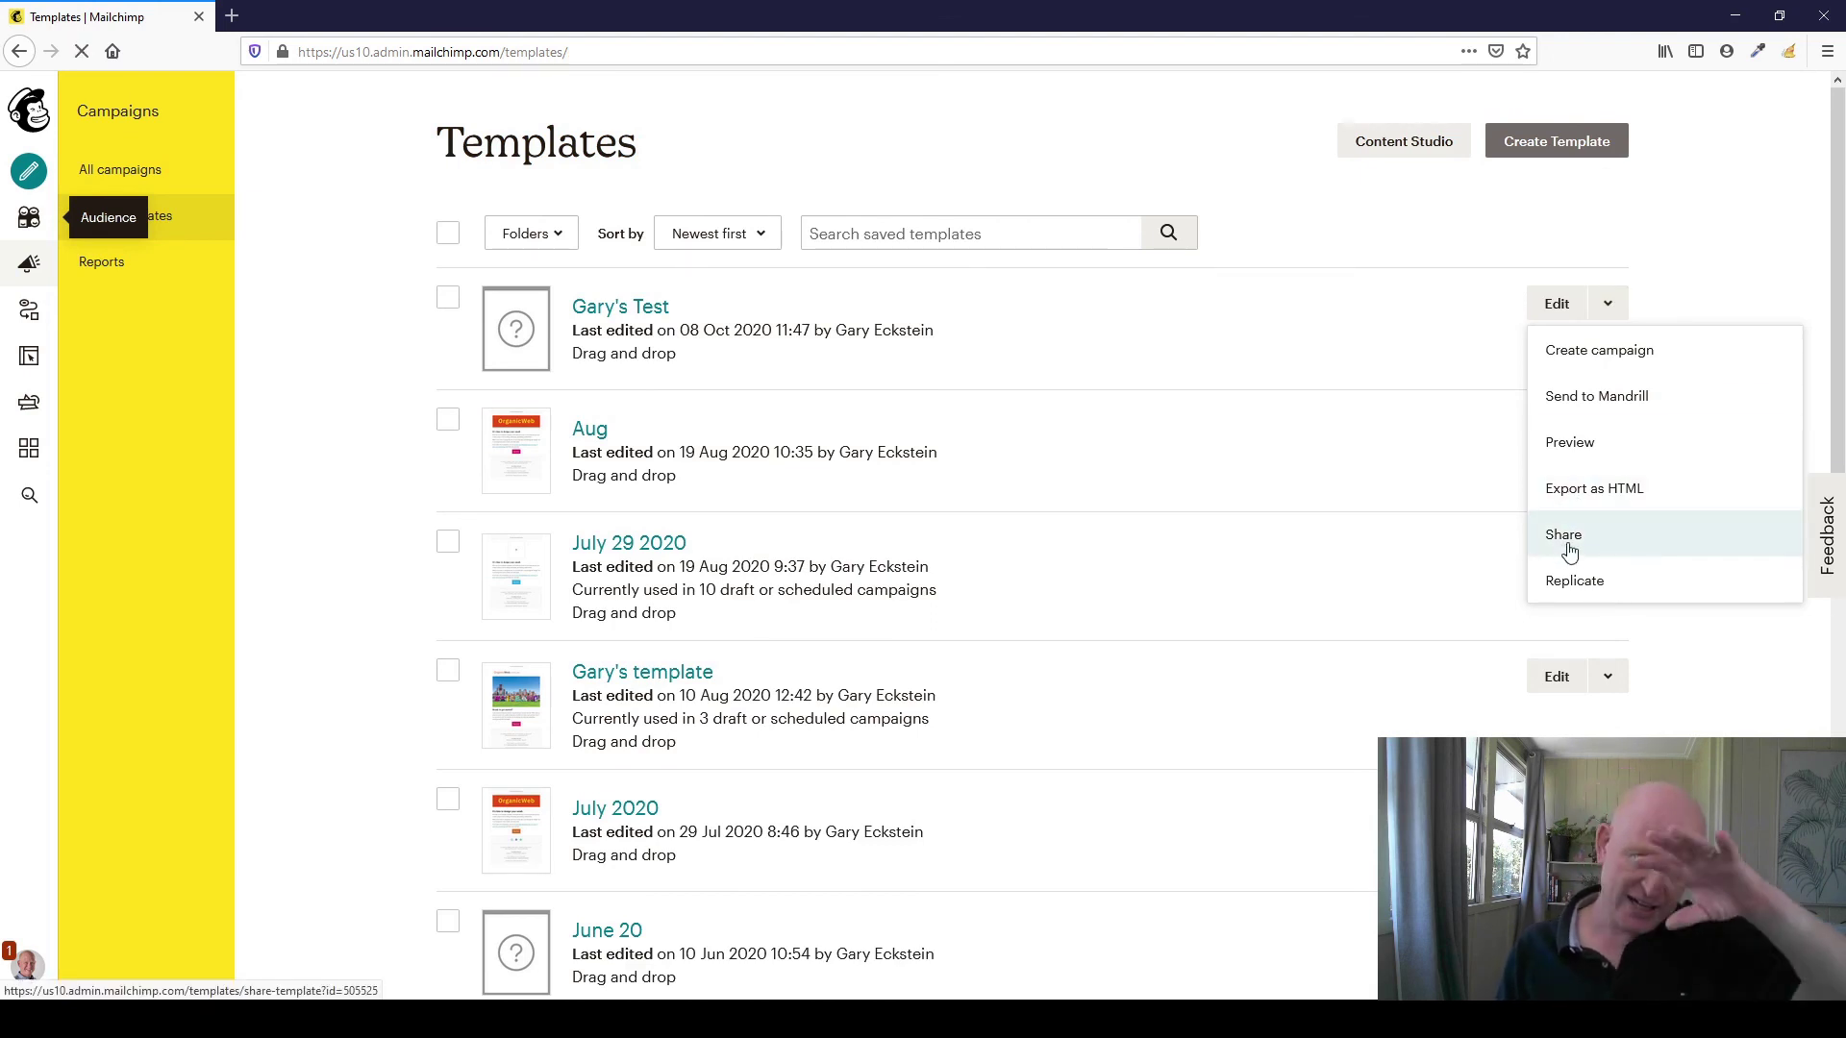